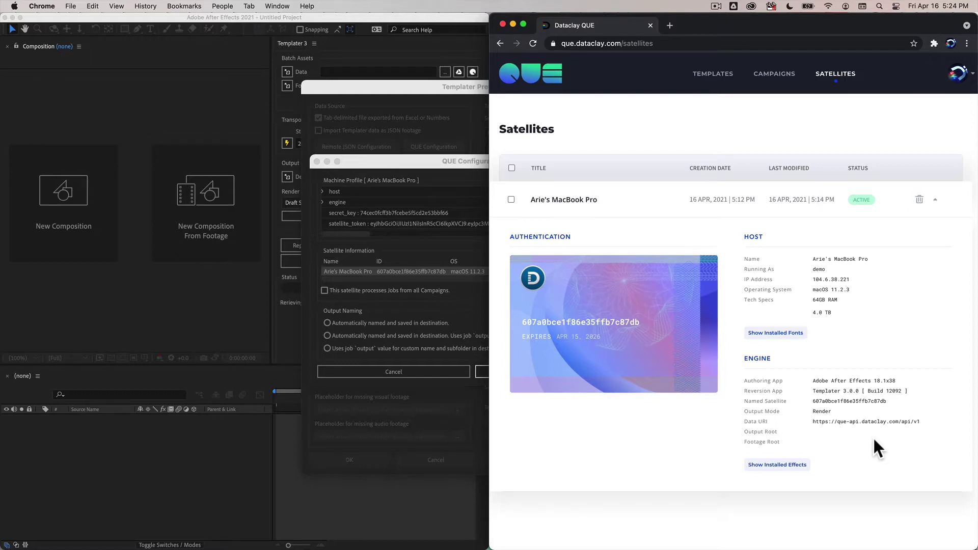
View QUE's still-empty Templates page, then bring After Effects' QUE Configuration dialog forward.
click(710, 75)
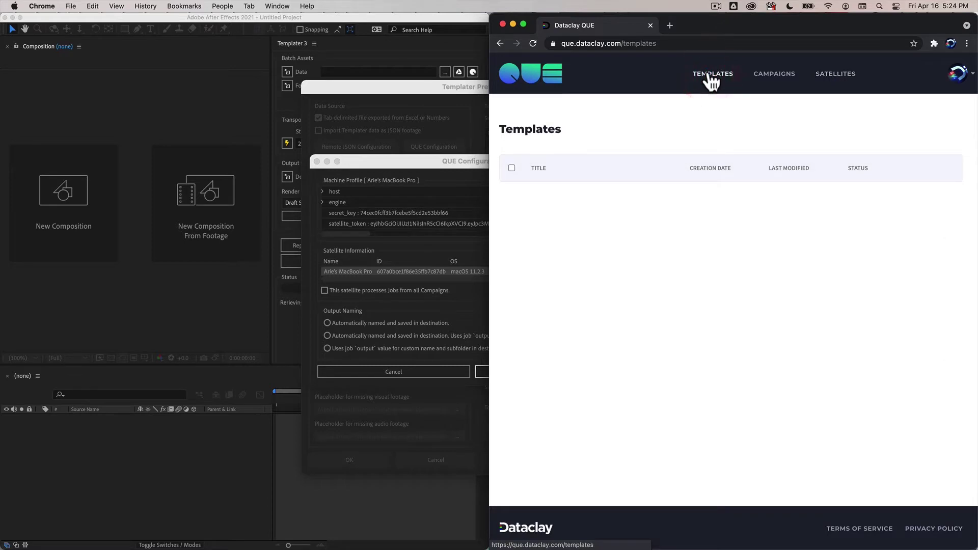
click(439, 166)
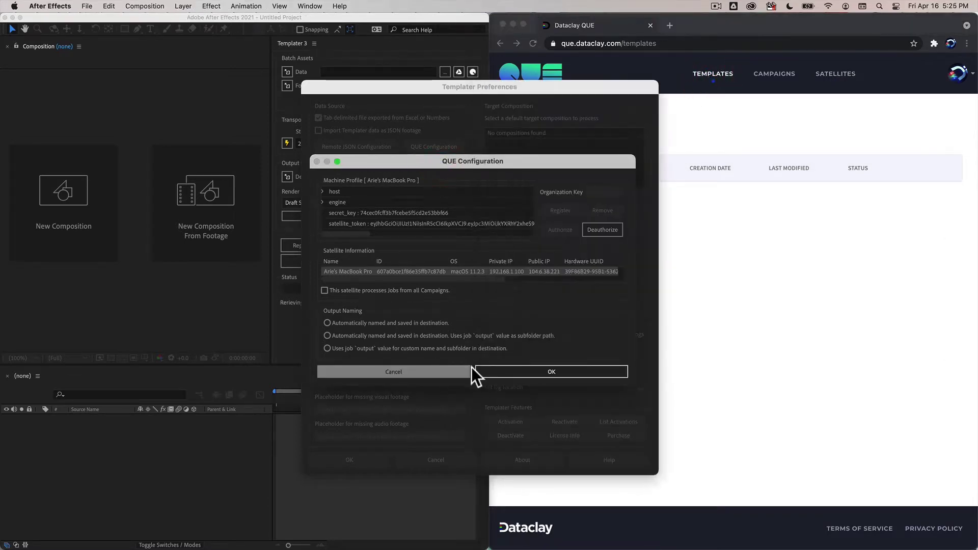
Accept the QUE Configuration and dismiss the Templater Preferences.
click(520, 371)
click(426, 461)
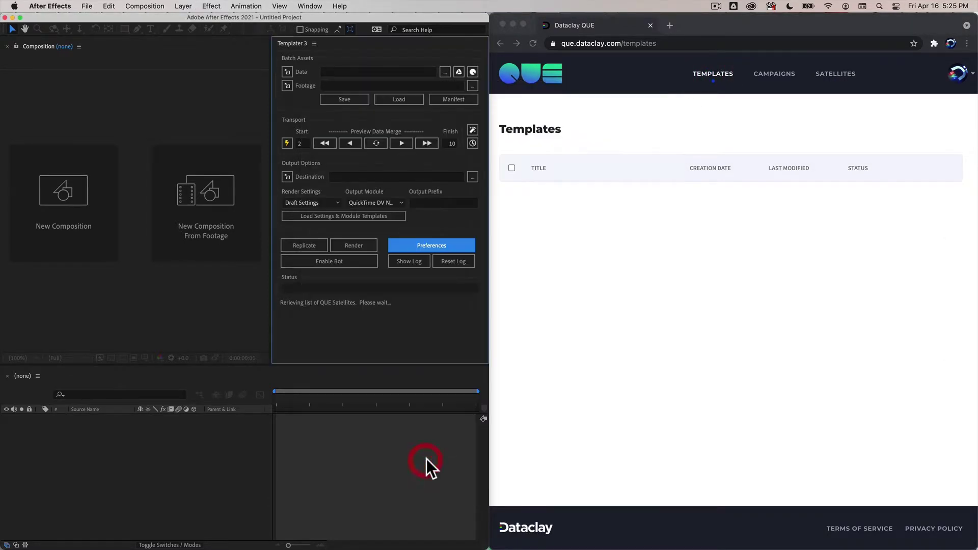
click(370, 341)
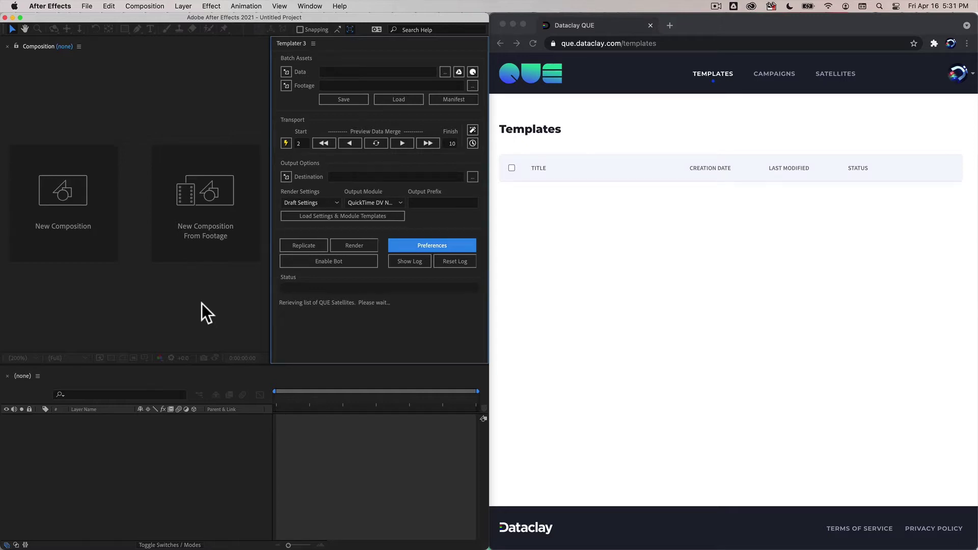
Reopen NAME-CARDS-2021.aep from the recent projects list.
click(93, 6)
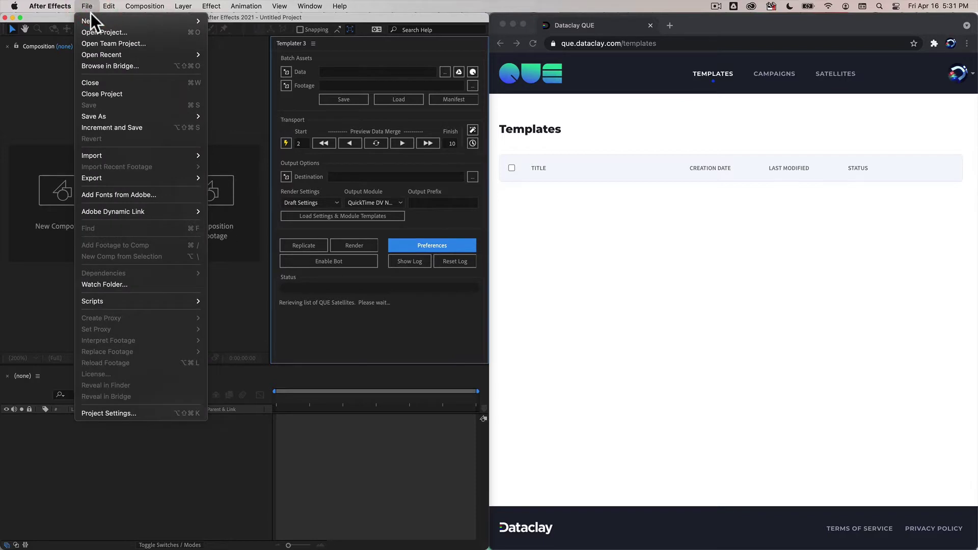
mouse_move(142, 55)
click(251, 54)
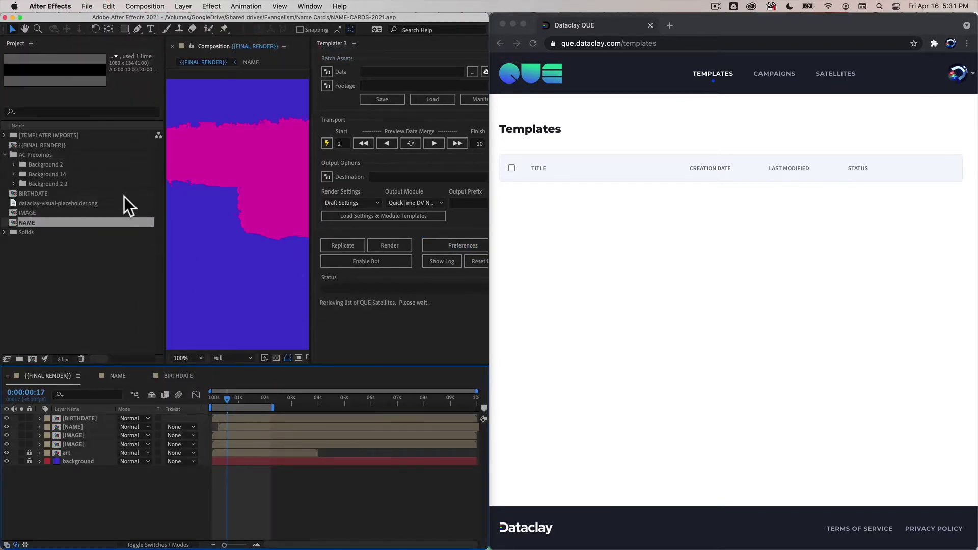
Show the composition at 50% and move the playhead to where the full card appears.
click(188, 357)
click(191, 402)
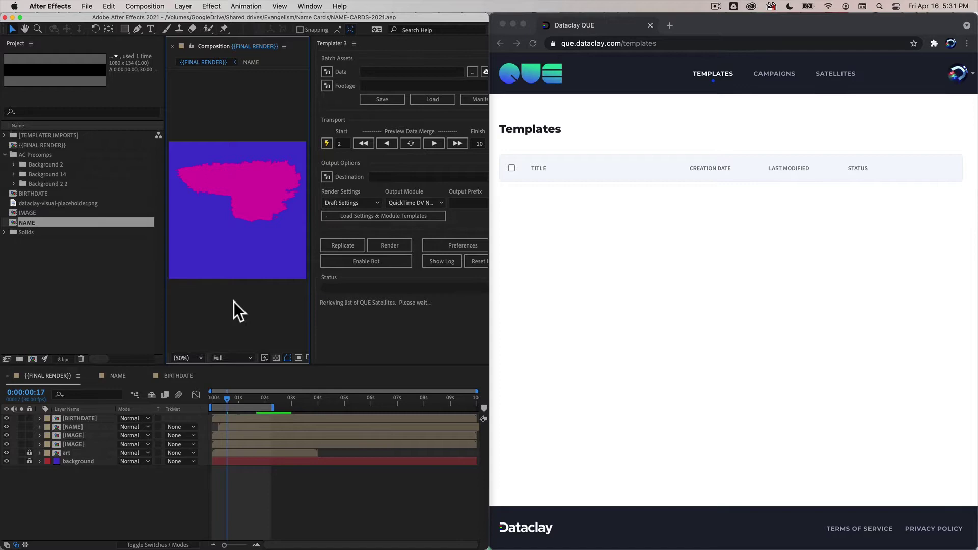
drag(250, 397, 272, 392)
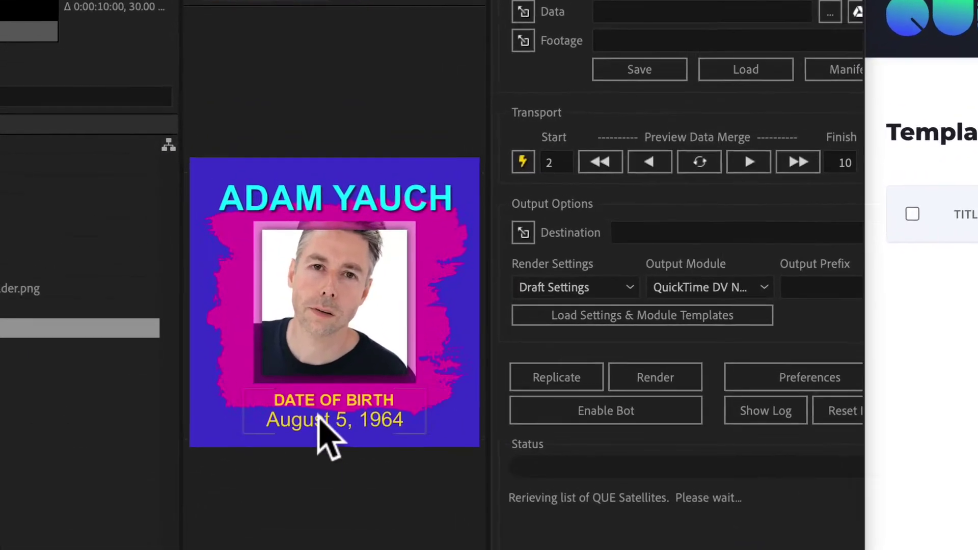
Preview the data merge on the first job, step forward two rows, then back one.
click(600, 162)
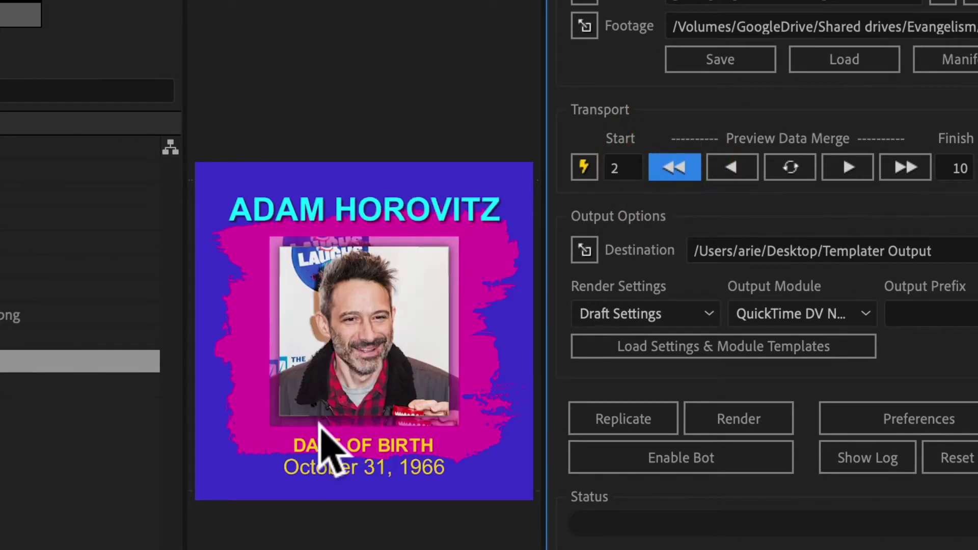
click(864, 165)
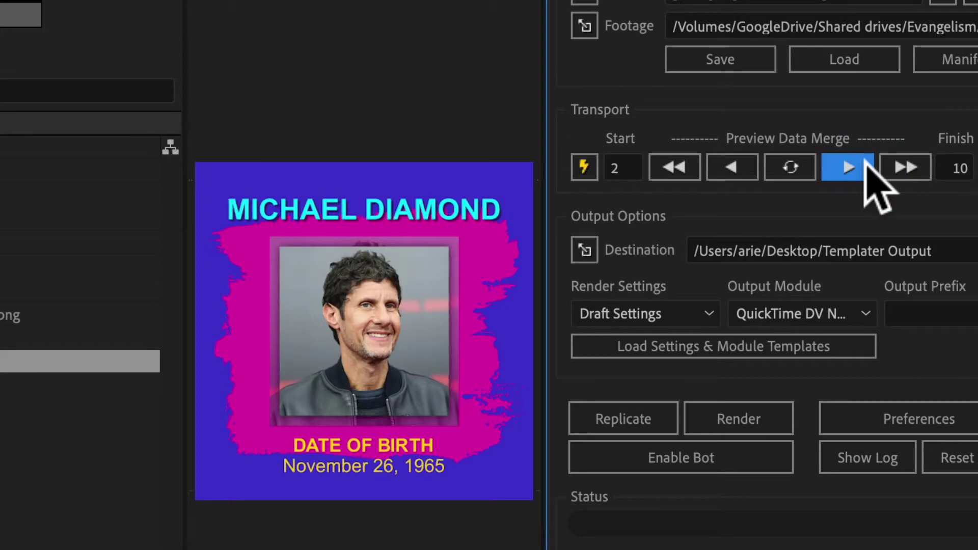
click(866, 171)
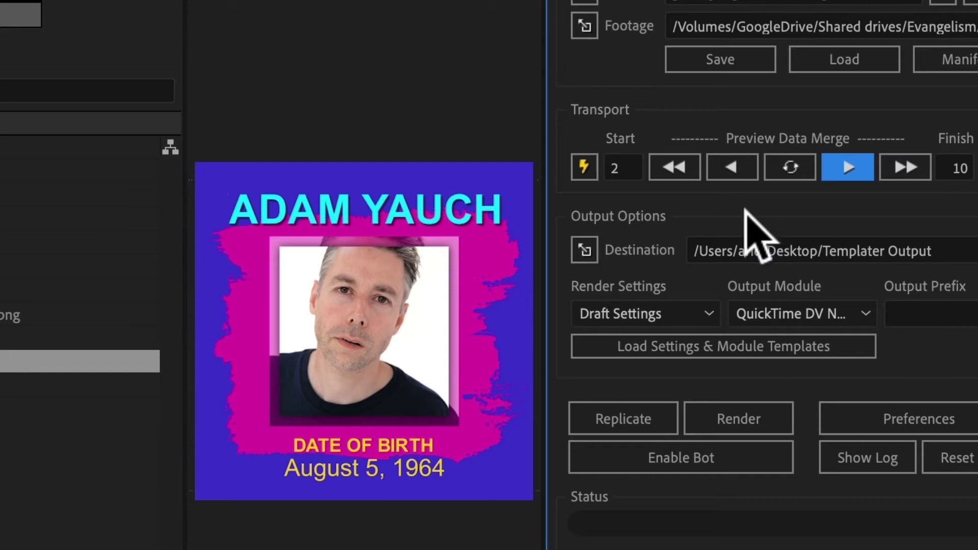
click(740, 168)
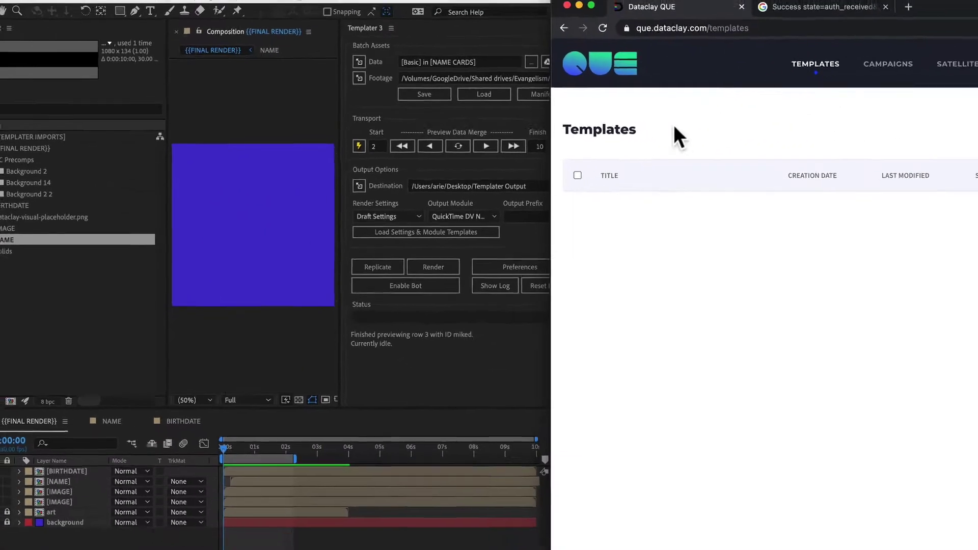
Widen the Templater panel and open the current project's manifest window.
click(495, 127)
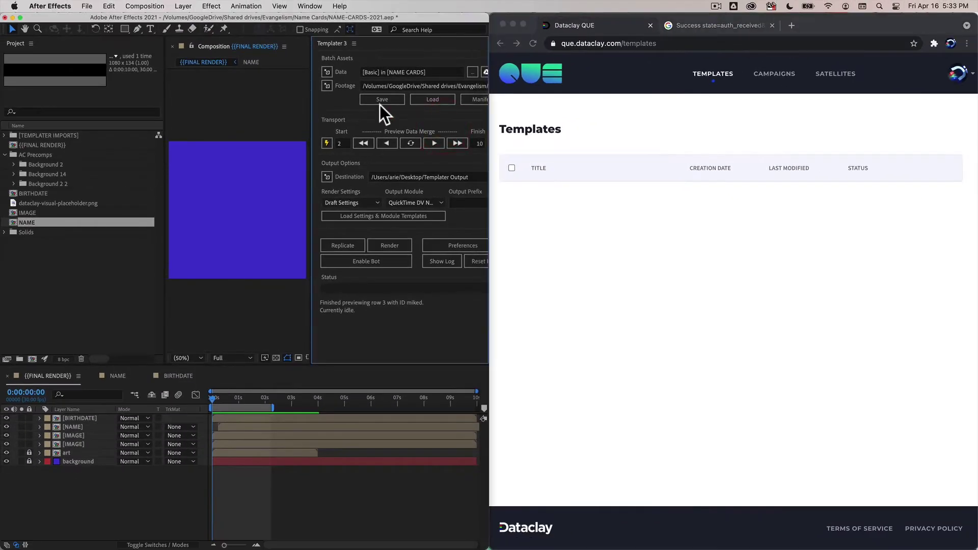
drag(319, 107, 279, 99)
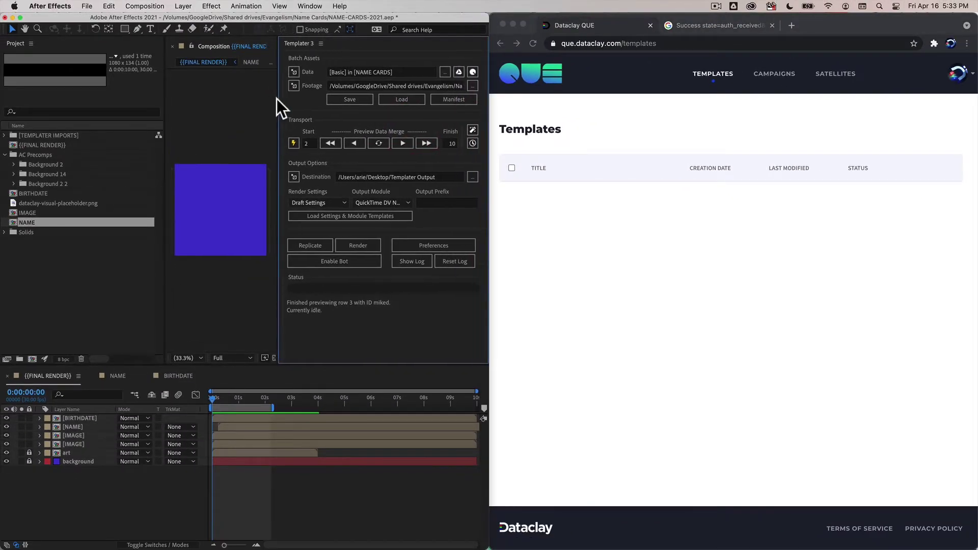
click(453, 101)
drag(445, 132, 354, 125)
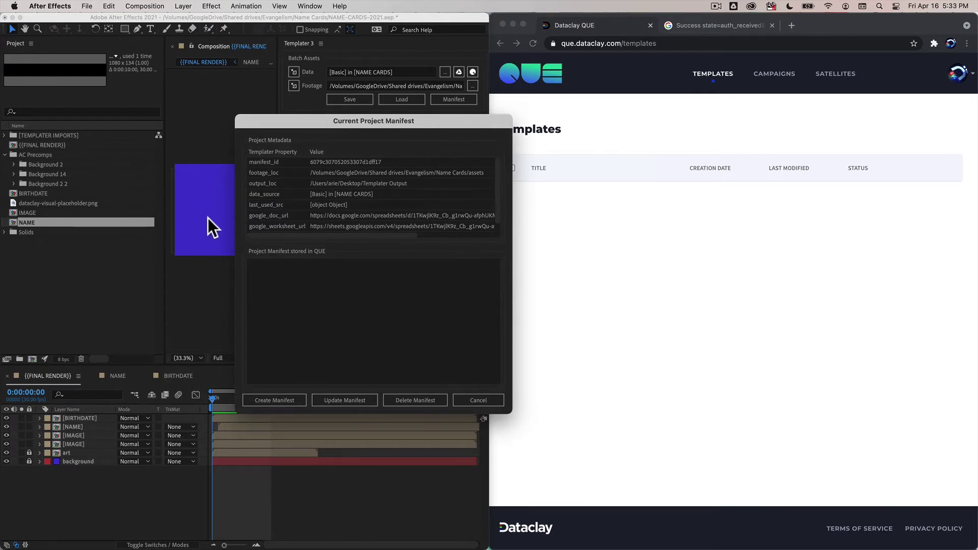
Try creating a QUE manifest and dismiss the 'manifest already exists' warning.
click(292, 399)
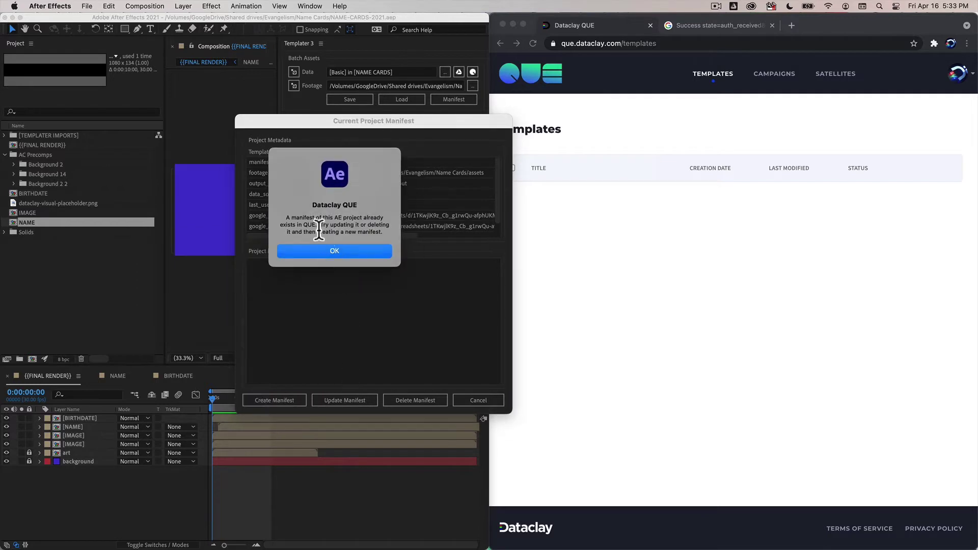
mouse_move(301, 218)
mouse_down()
mouse_move(386, 227)
mouse_move(293, 225)
mouse_move(286, 216)
mouse_up()
click(286, 215)
click(344, 249)
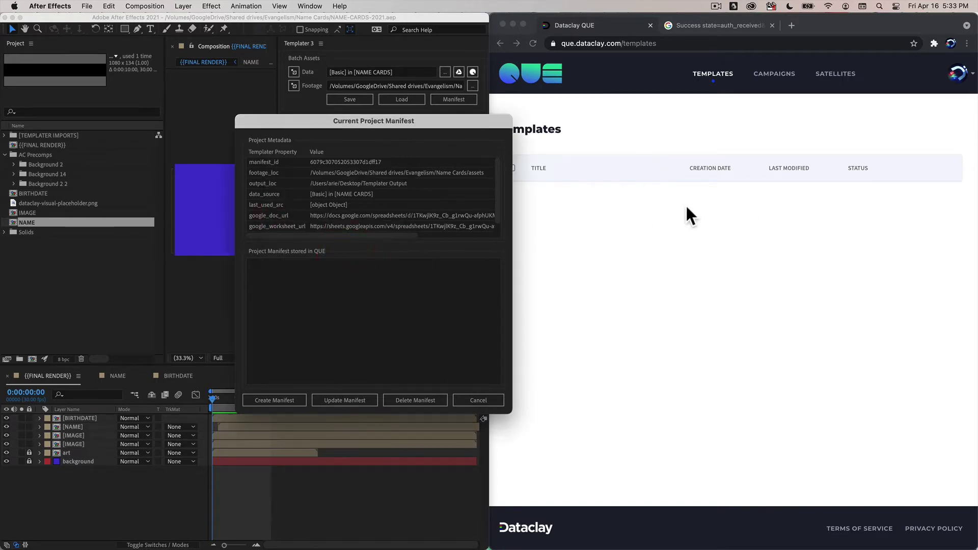
Delete the existing QUE manifest, then create a fresh one for the project.
drag(397, 118, 365, 110)
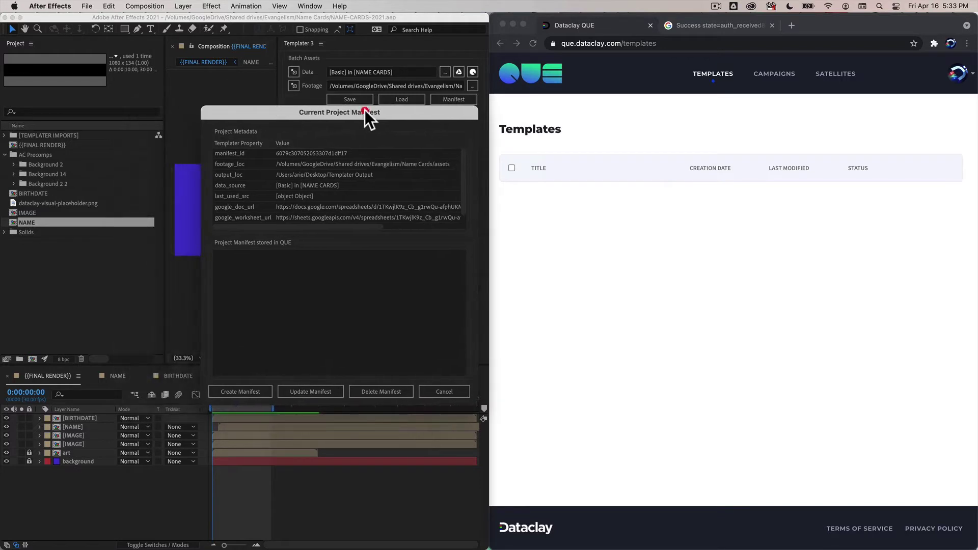
click(371, 392)
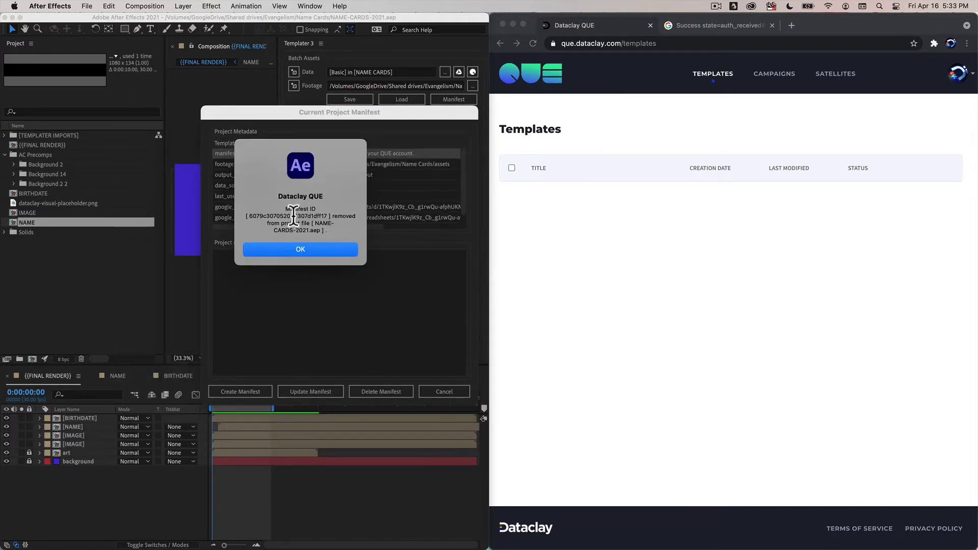
drag(275, 214, 331, 227)
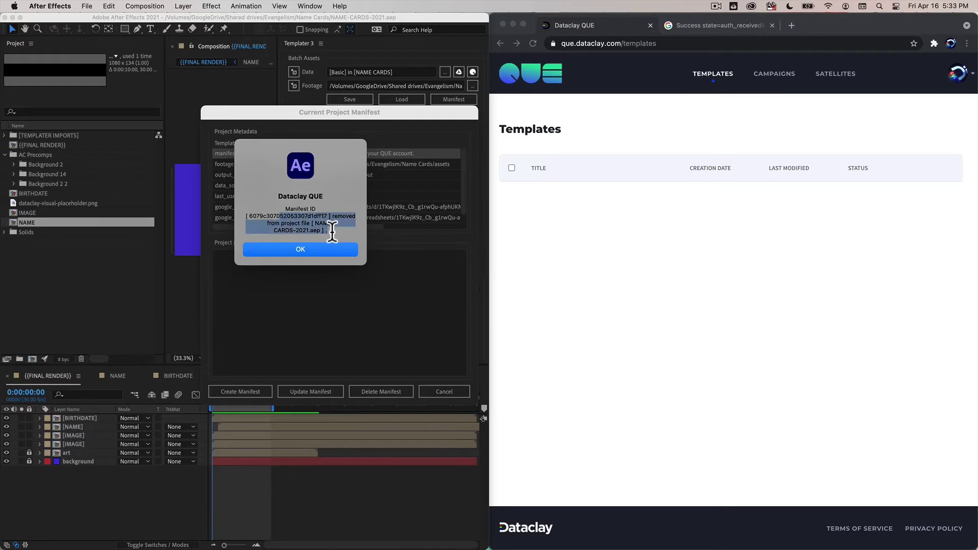
click(317, 249)
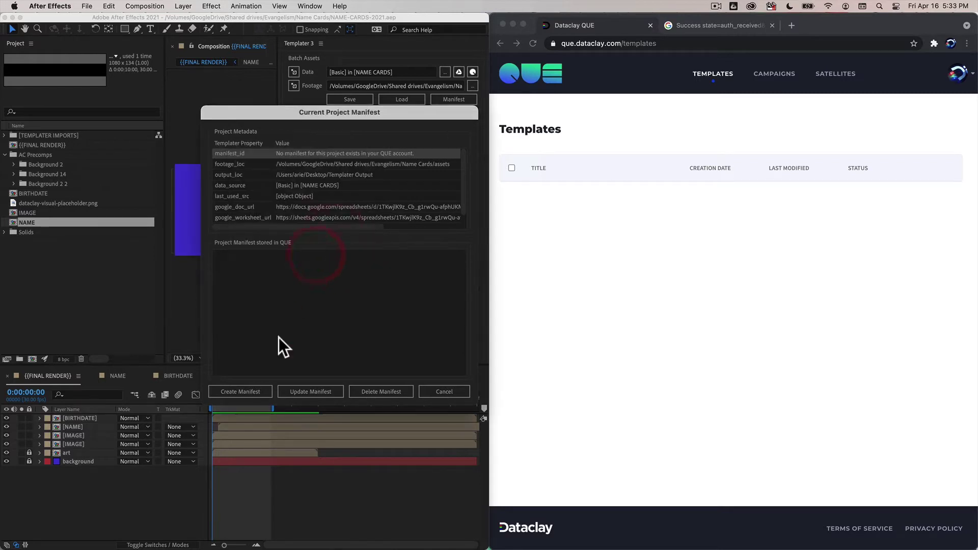
click(246, 392)
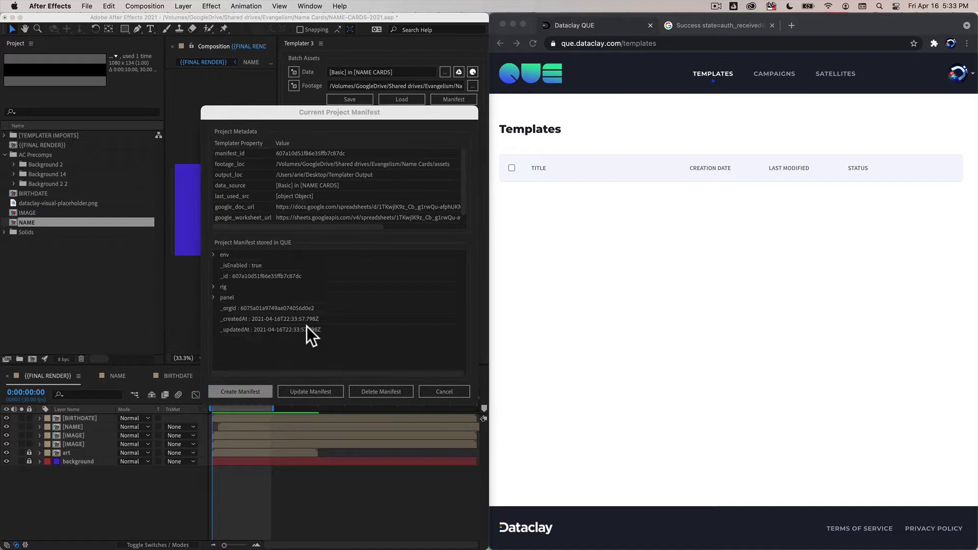
click(308, 243)
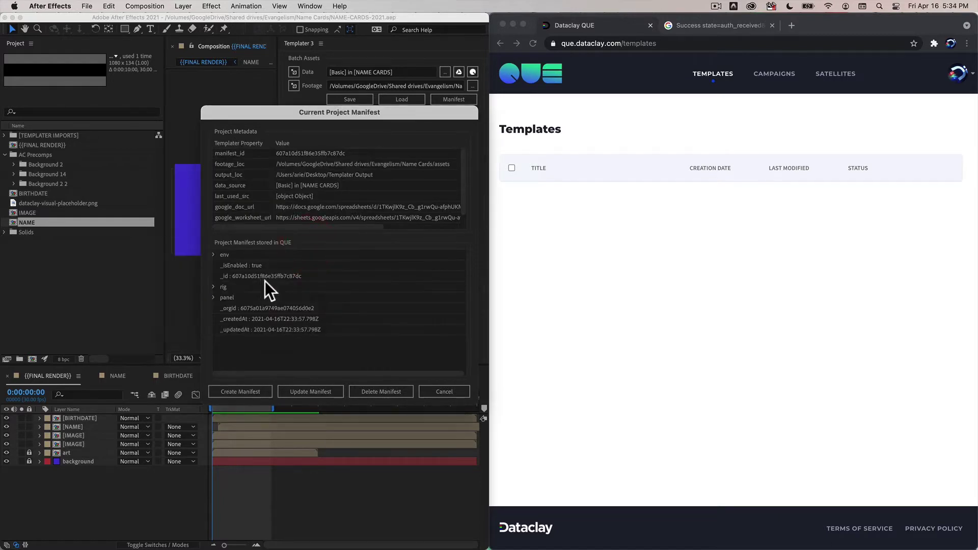
click(599, 276)
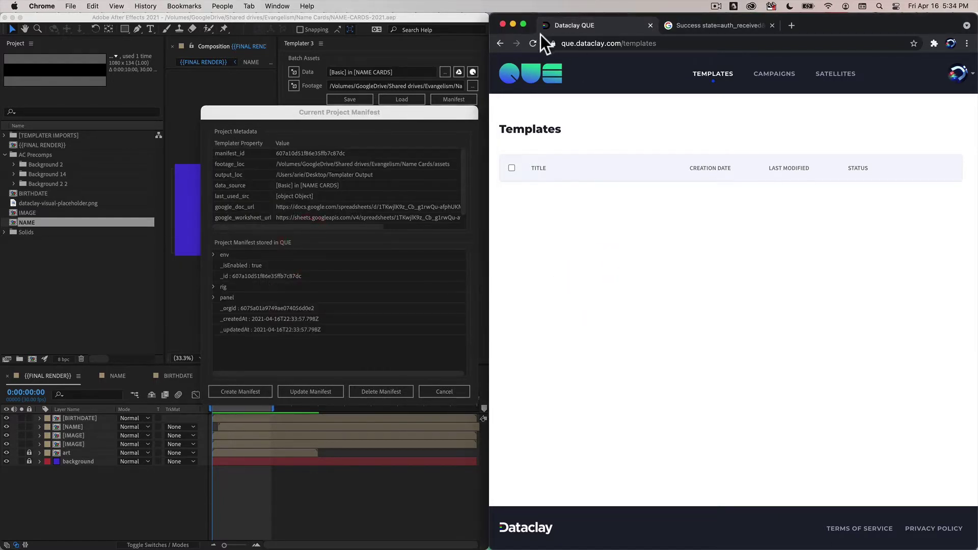
Reload QUE's Templates page and confirm NAME-CARDS-2021.aep shows as Verified.
click(534, 42)
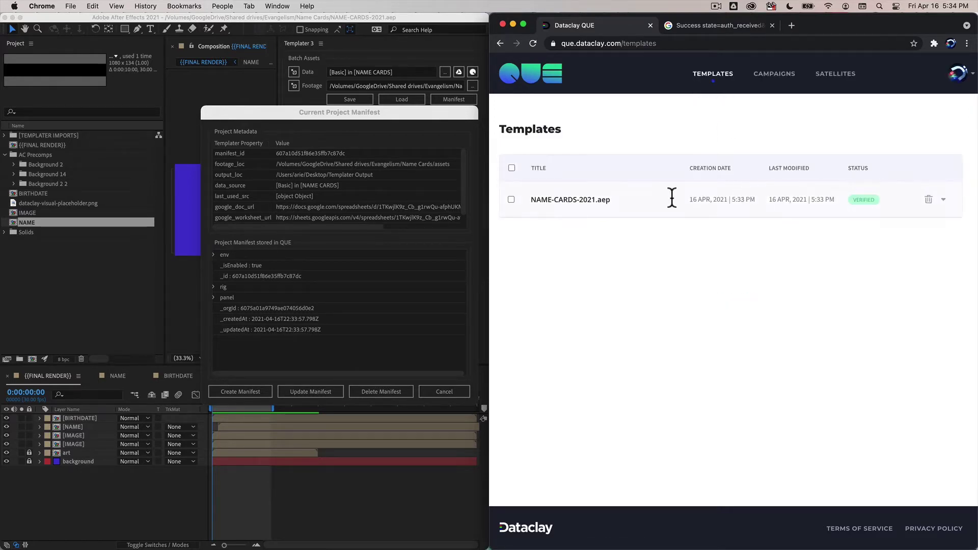
drag(531, 199, 611, 233)
click(609, 247)
click(312, 245)
drag(359, 108, 348, 89)
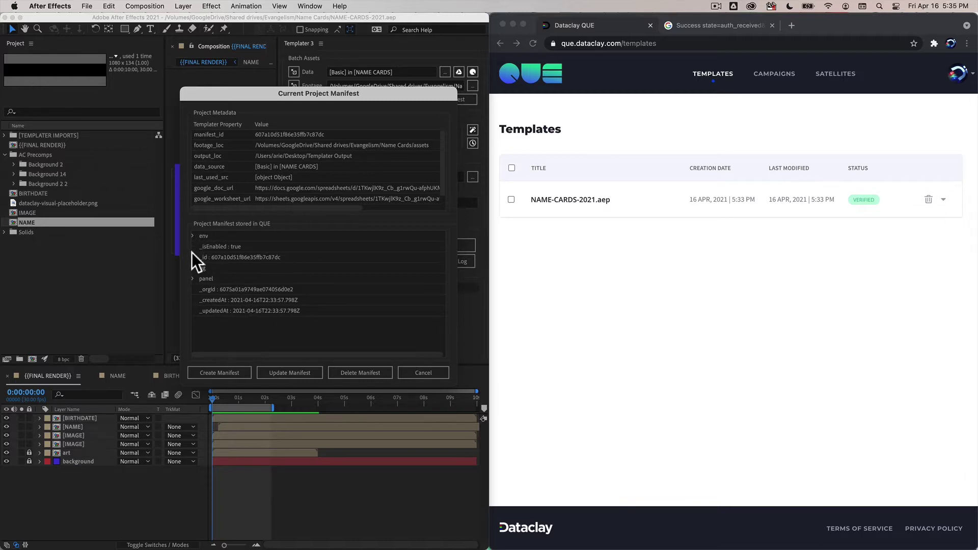
click(194, 269)
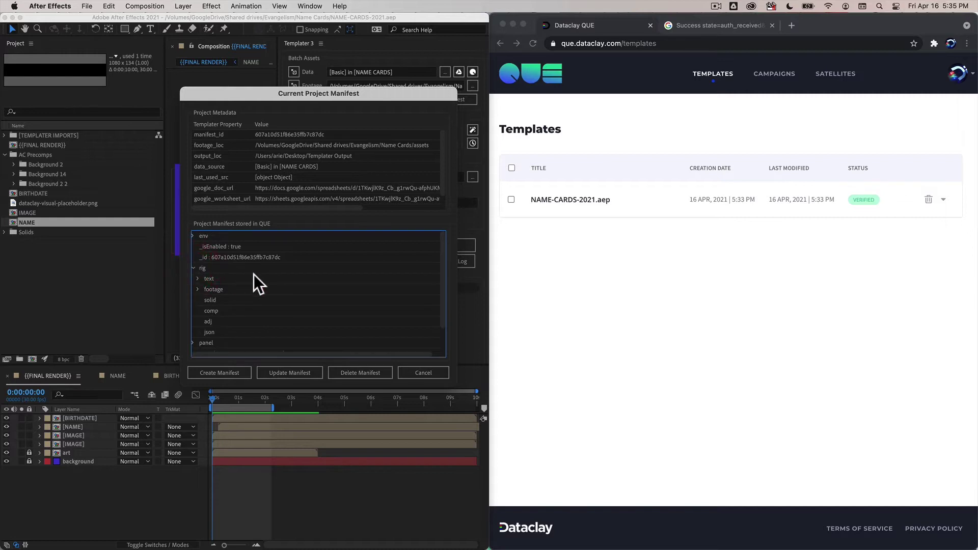
scroll(254, 274, down, 3)
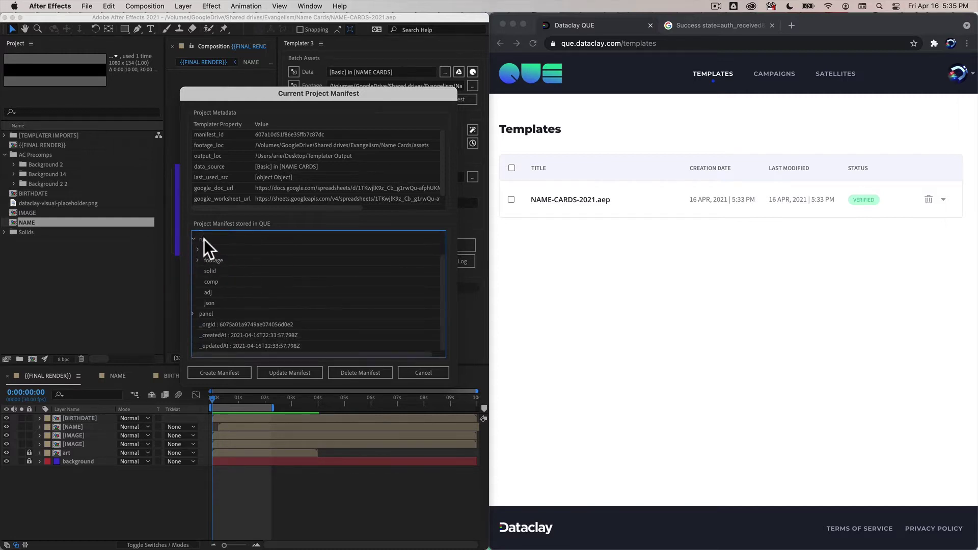
click(199, 250)
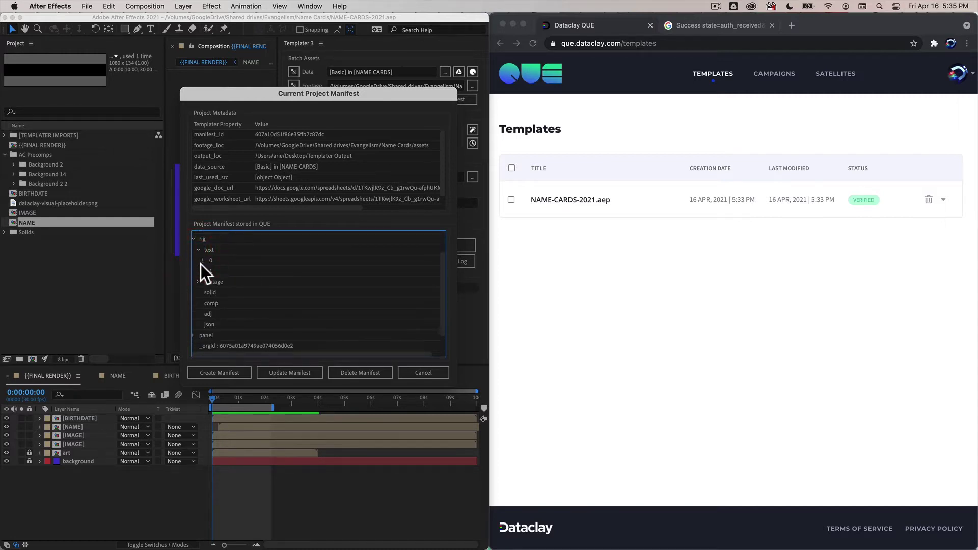
click(204, 261)
click(208, 271)
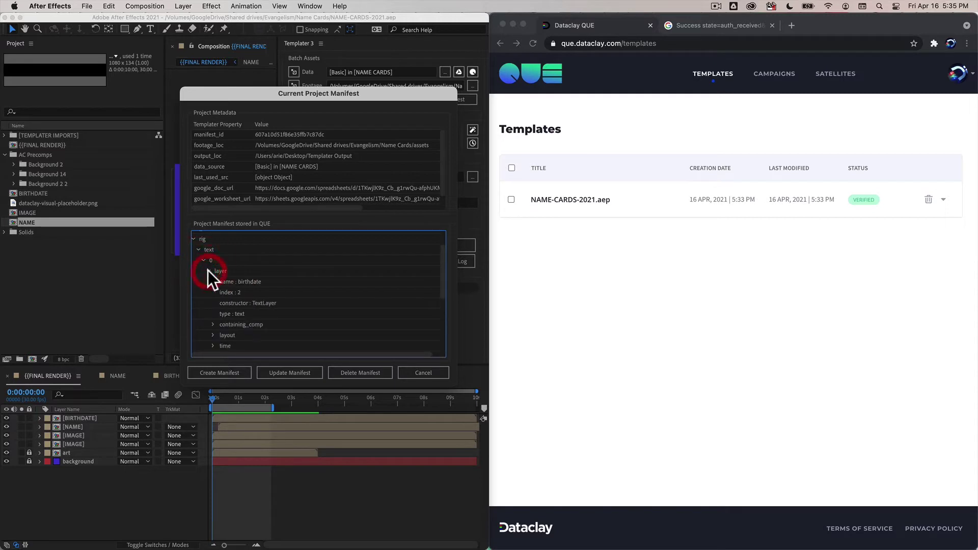
click(243, 282)
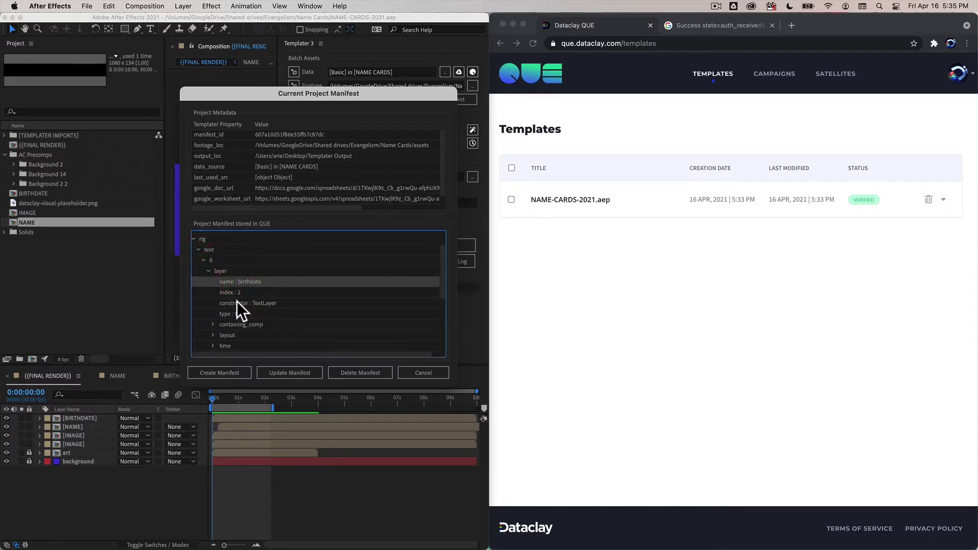
click(229, 293)
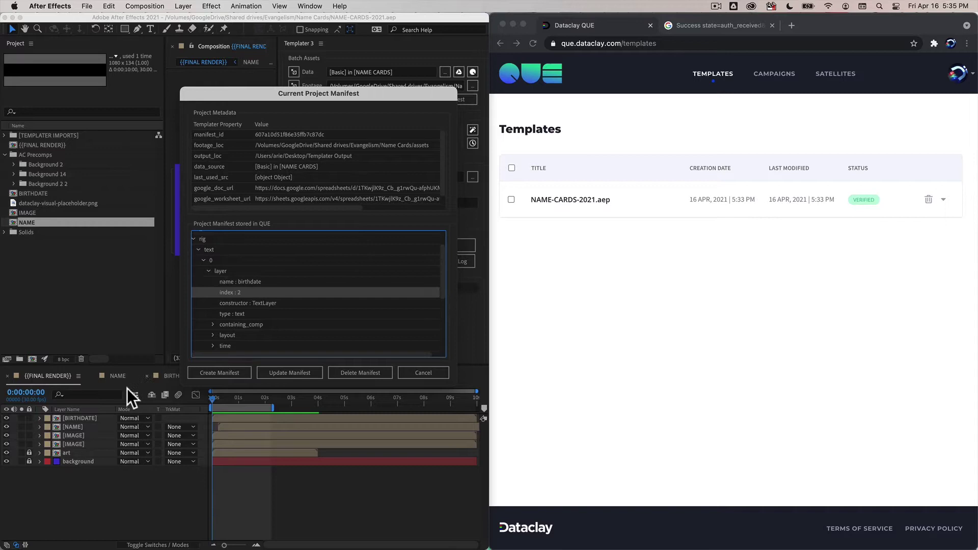
scroll(220, 324, down, 2)
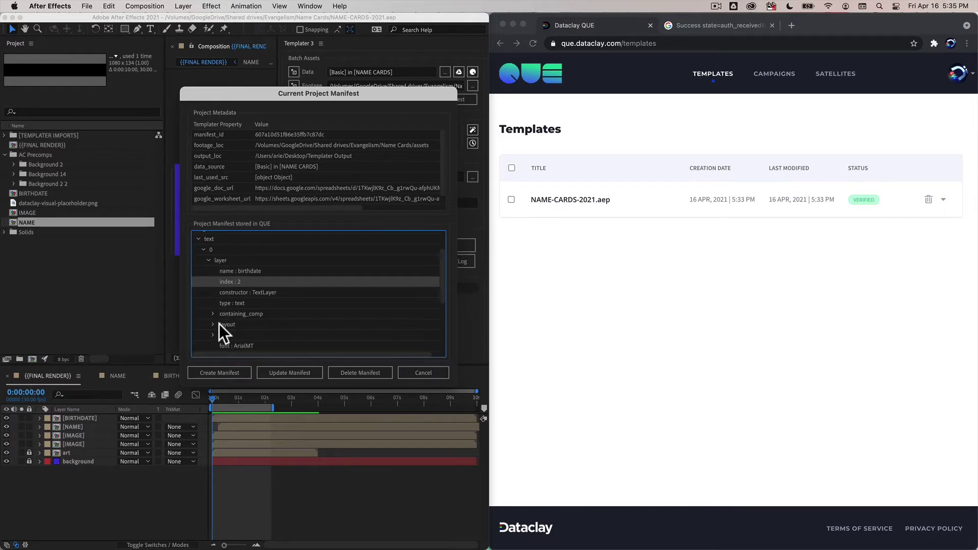
click(213, 303)
click(250, 315)
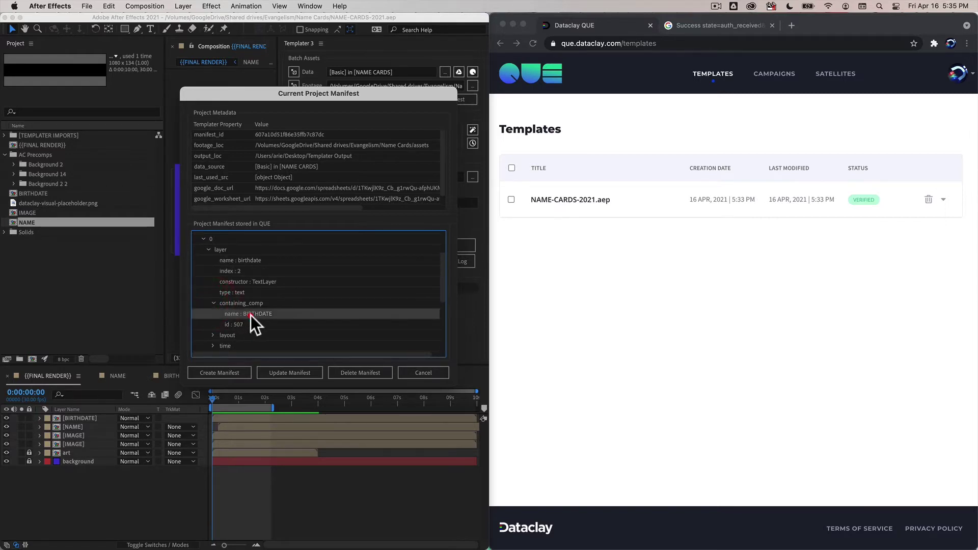
click(229, 325)
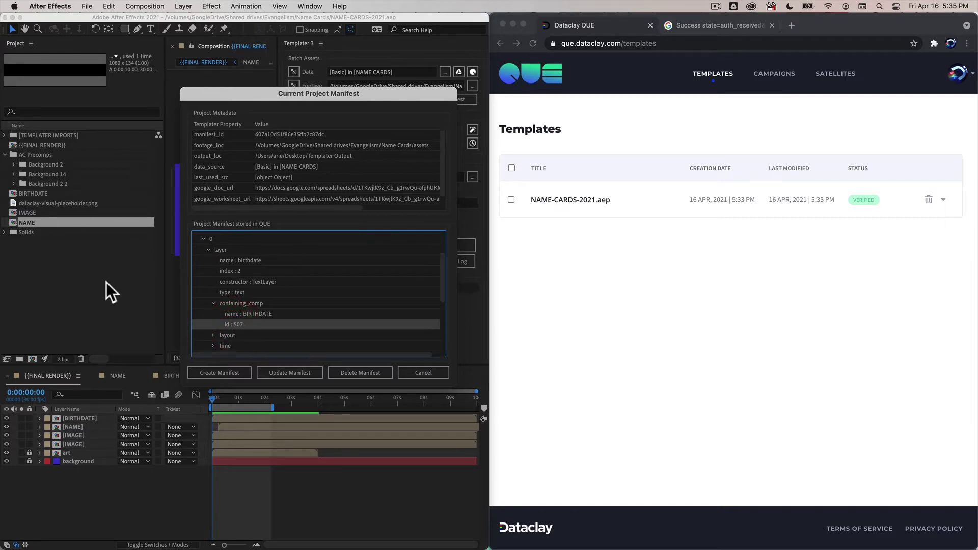
click(214, 335)
scroll(228, 319, down, 2)
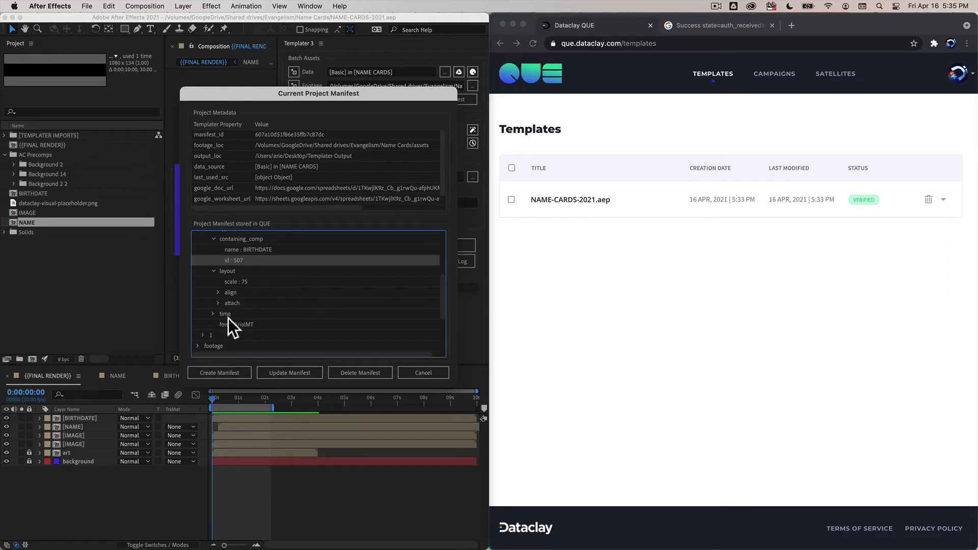
click(218, 293)
click(219, 345)
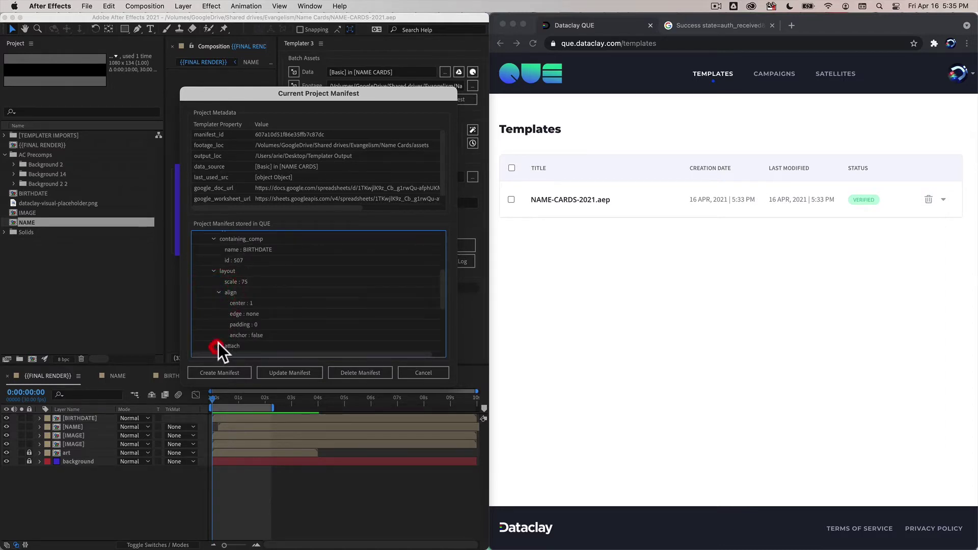
click(218, 344)
scroll(246, 302, down, 5)
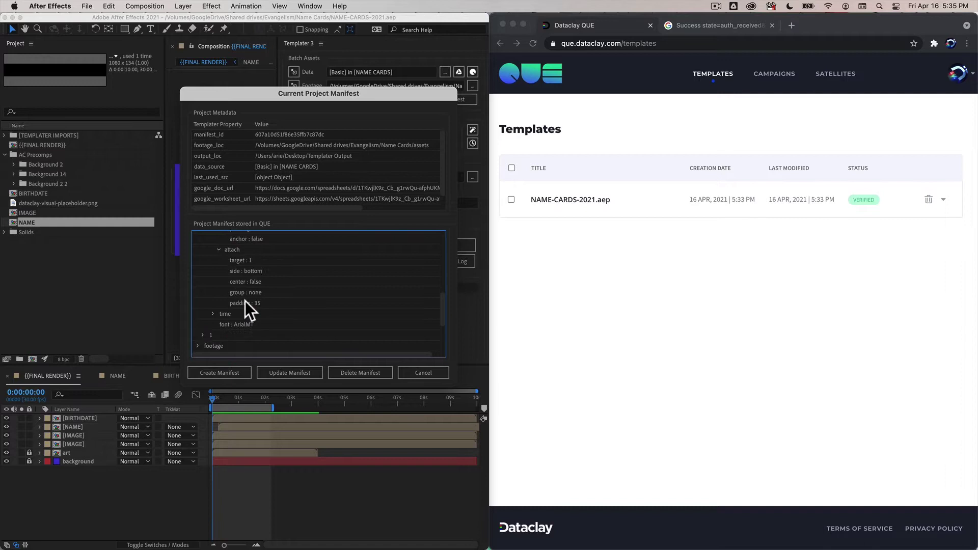
scroll(246, 301, up, 10)
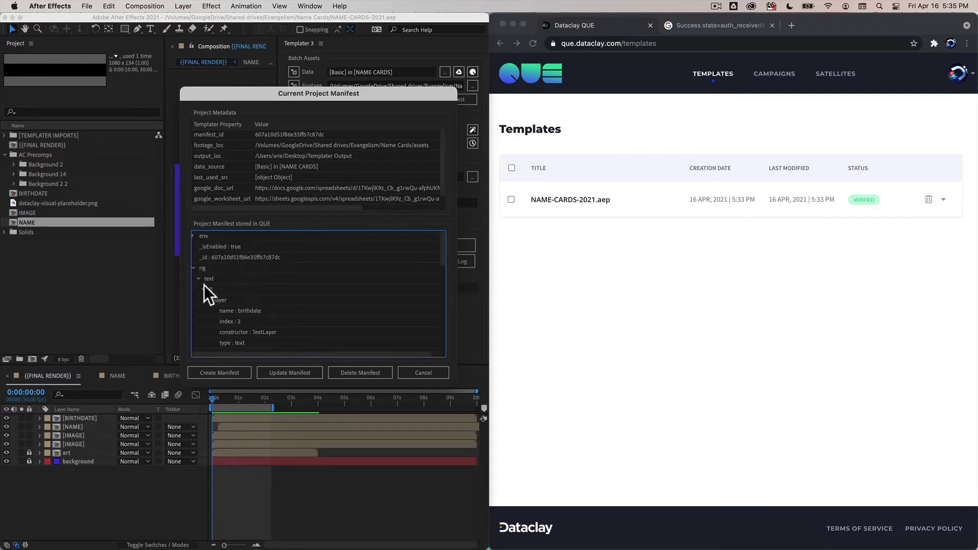
click(193, 268)
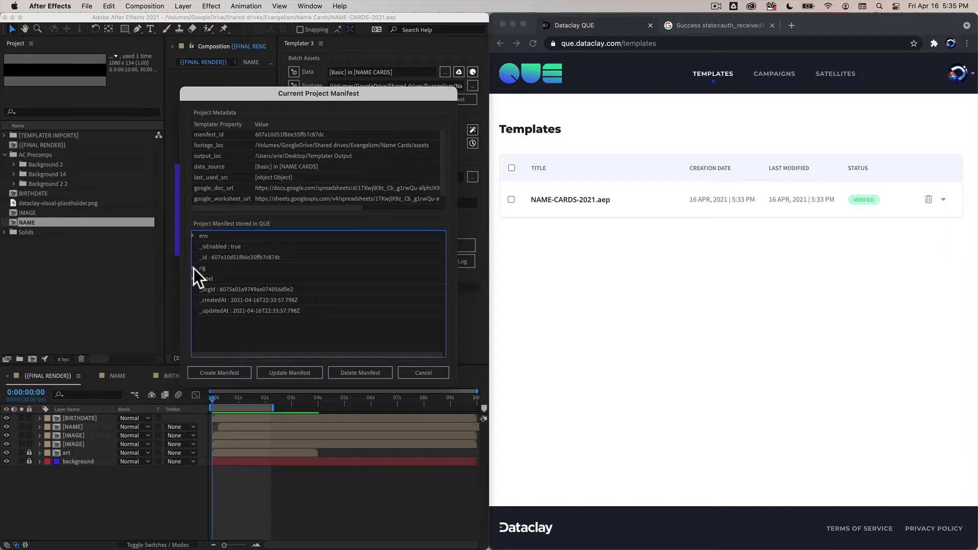
Expand the manifest's env entries to list fonts ArialMT, Arial-BoldMT and the project's effects.
click(193, 235)
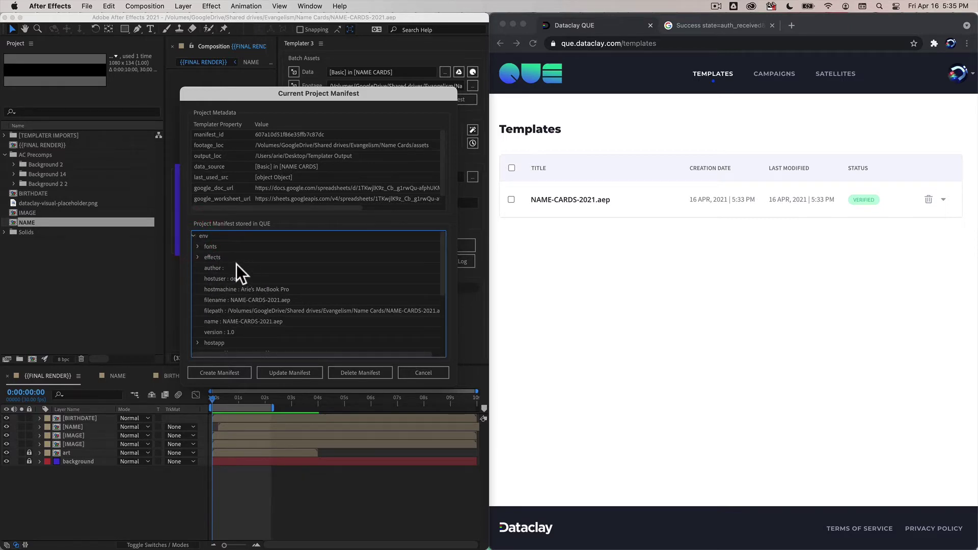
click(198, 246)
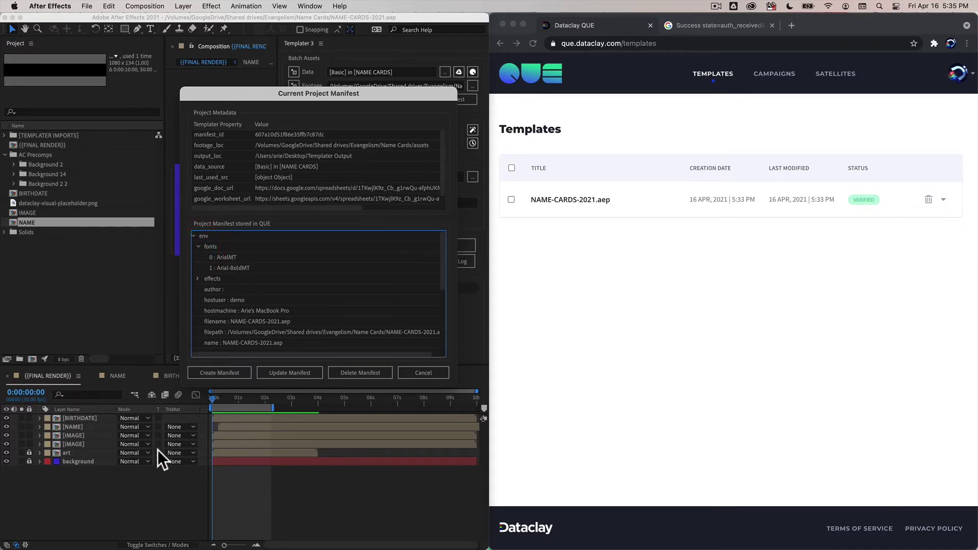
click(198, 279)
Inspect the manifest's host machine, file name and file path entries.
scroll(263, 289, down, 2)
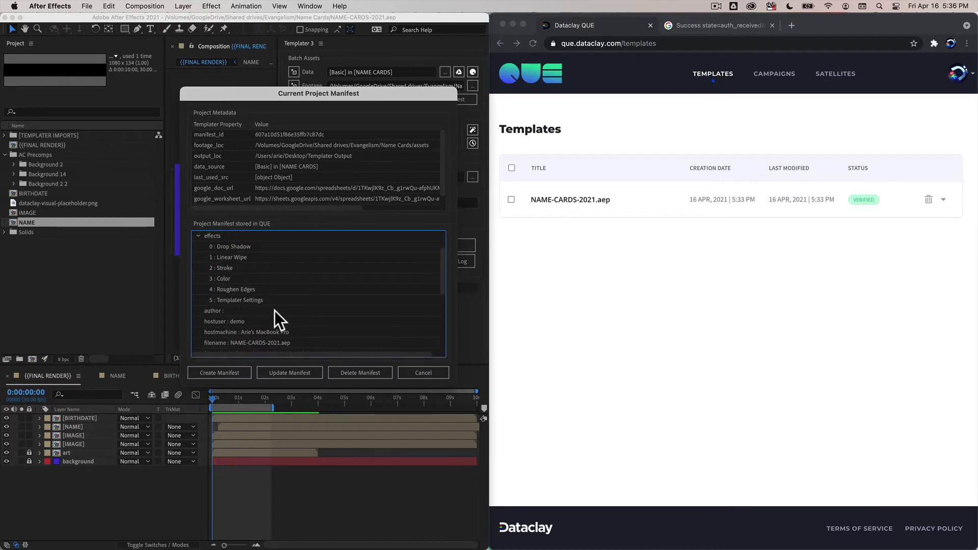
scroll(273, 310, down, 2)
click(230, 292)
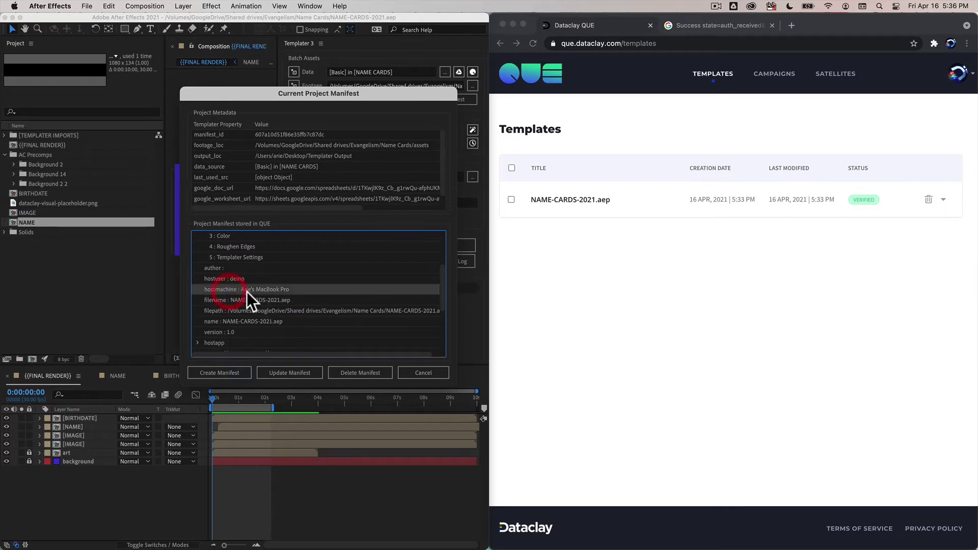
click(249, 299)
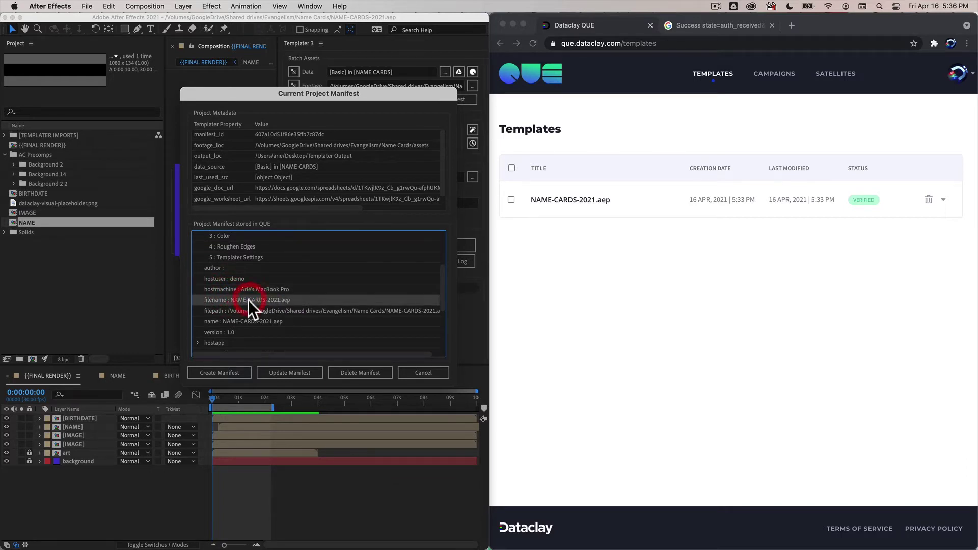
click(268, 311)
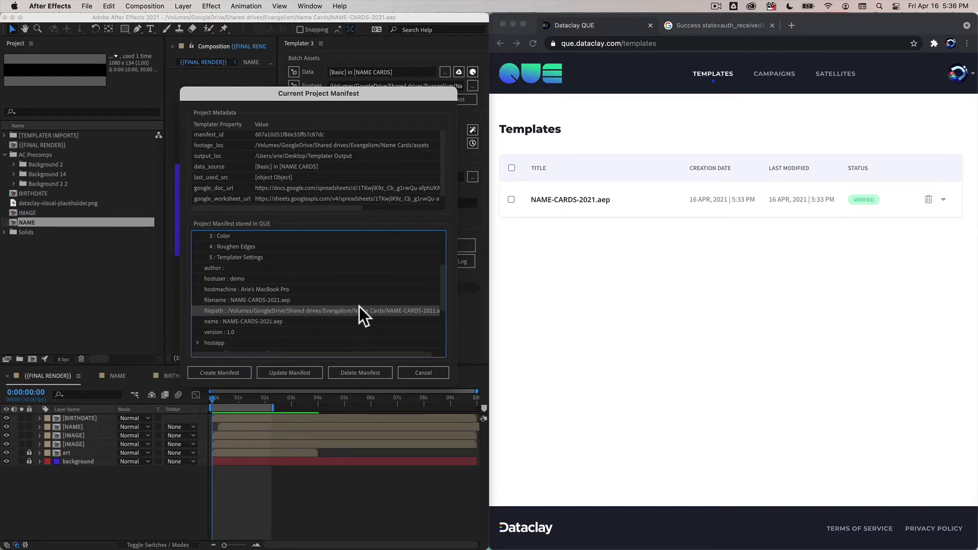
click(339, 351)
Inspect target composition {{FINAL RENDER}}, rig version 3.0.0 and build 12092 in the manifest.
drag(445, 270, 442, 298)
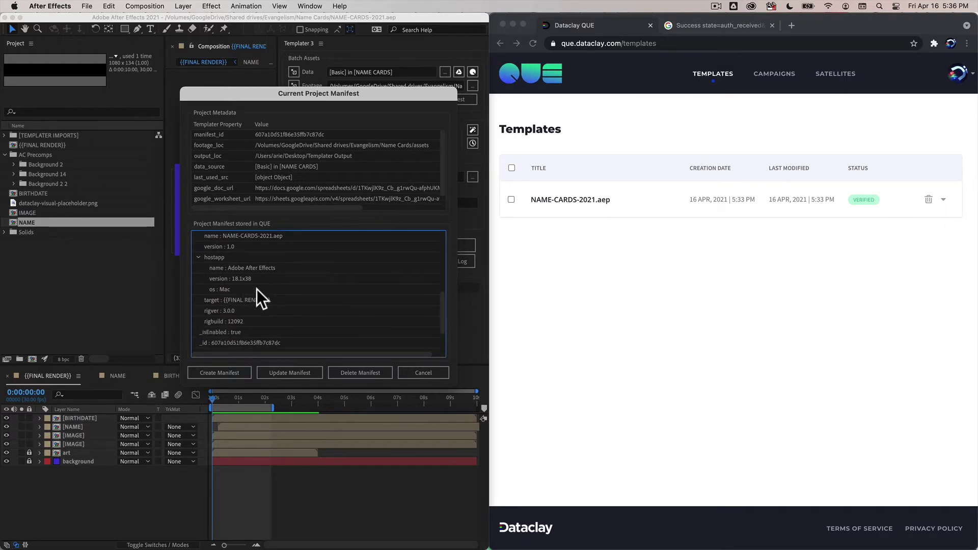
click(197, 257)
click(209, 270)
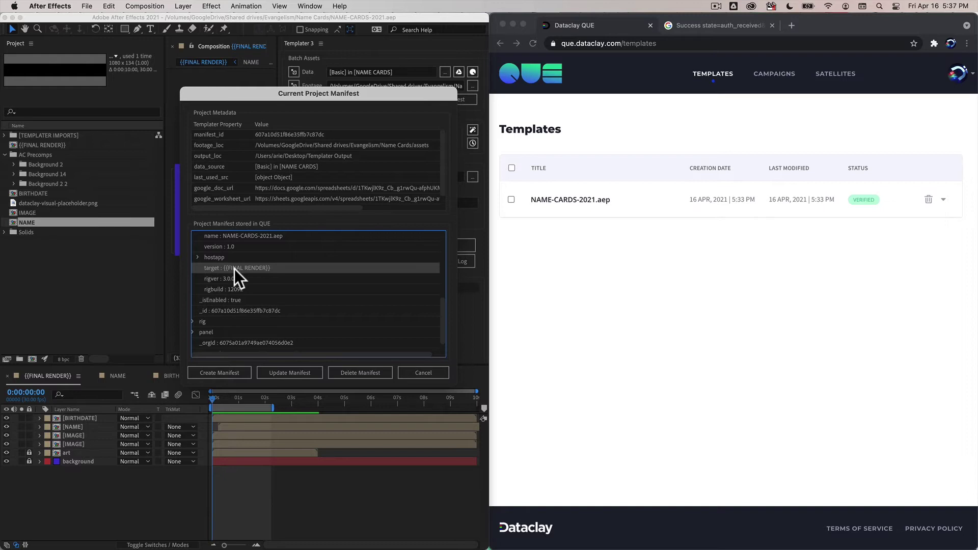
click(231, 279)
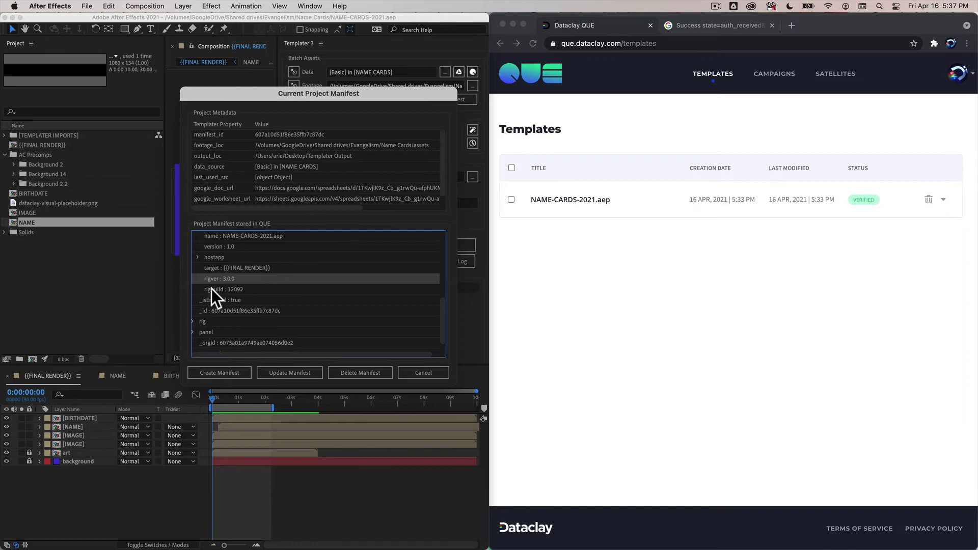
click(218, 289)
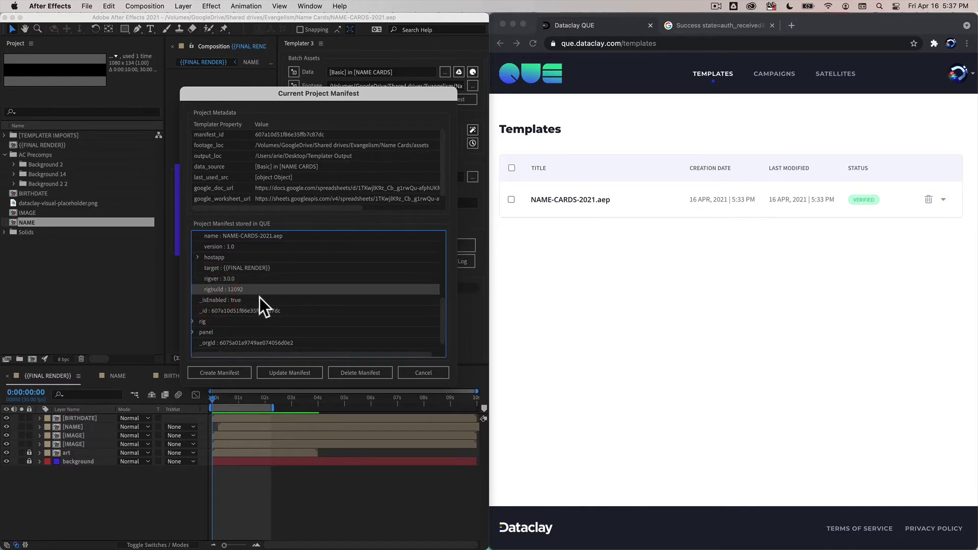
Find the stored manifest's _id and compare it with the template's unique ID in QUE.
click(223, 302)
click(231, 312)
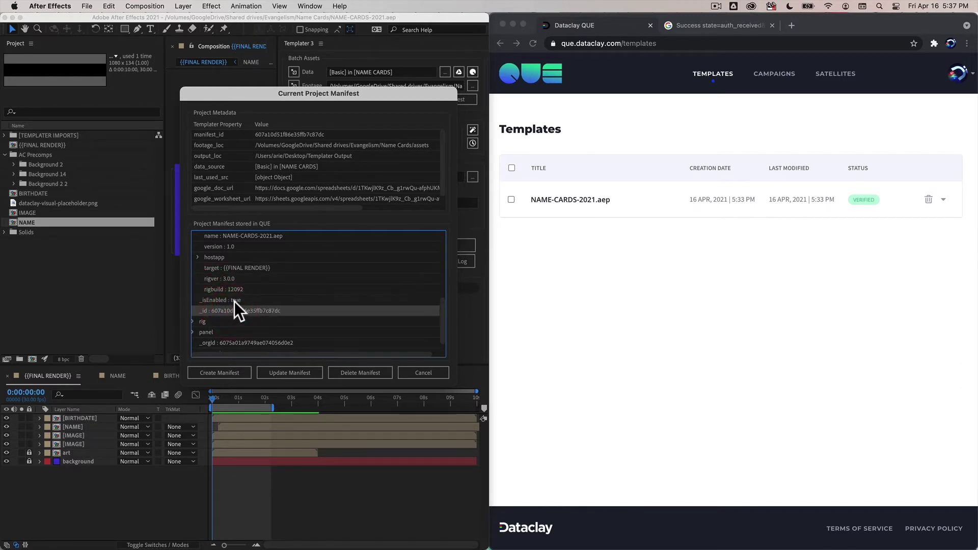
click(234, 302)
click(236, 311)
click(944, 199)
drag(555, 263, 642, 262)
click(546, 261)
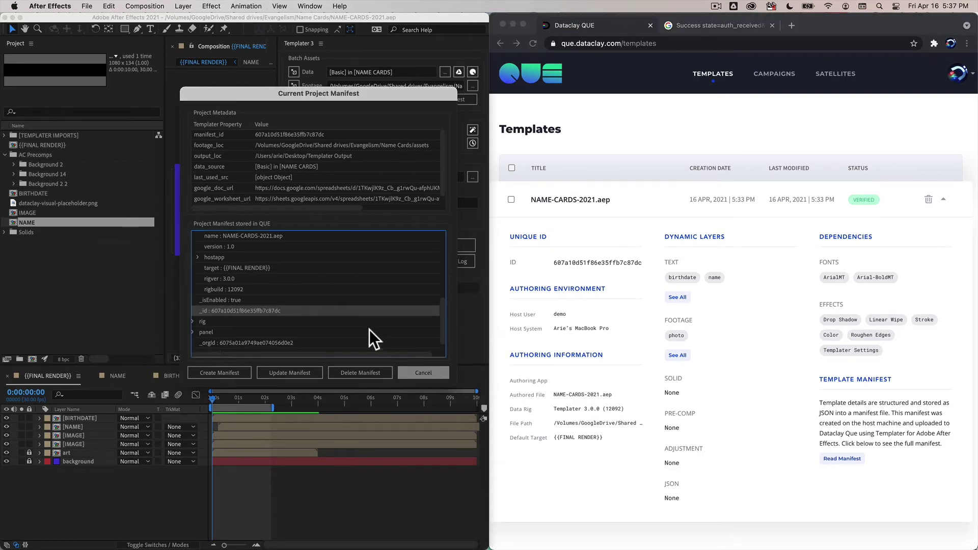
Upload the updated manifest to QUE and recheck the template's unique ID.
click(360, 310)
click(279, 373)
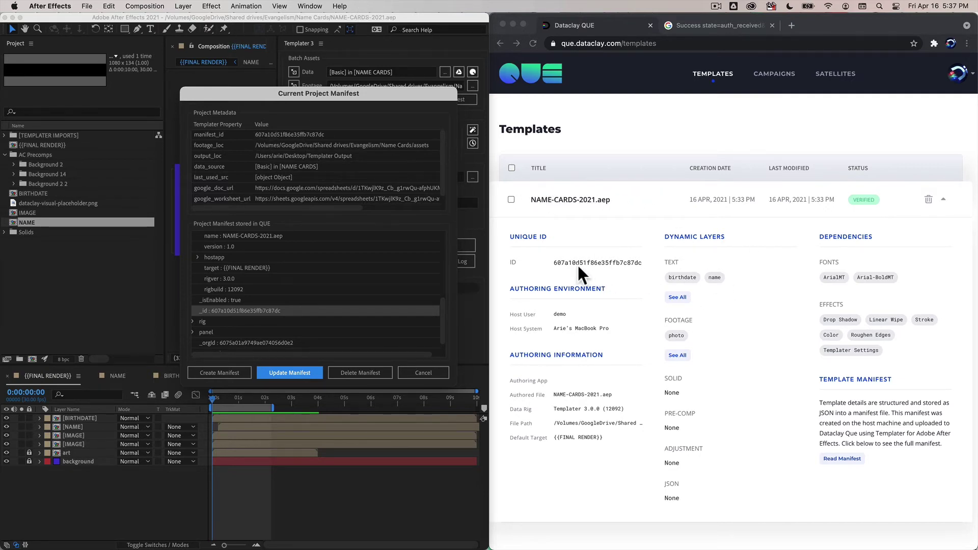
click(553, 261)
drag(641, 263, 559, 262)
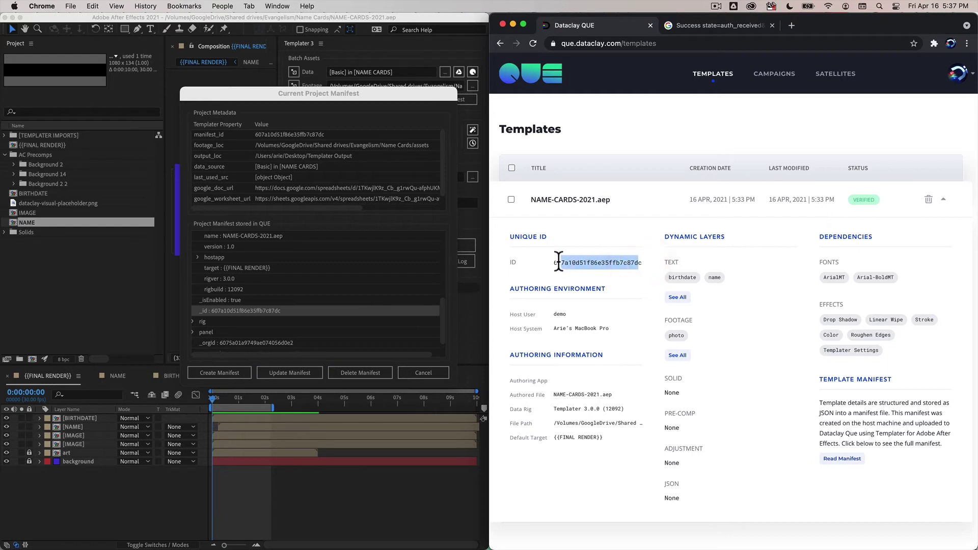
click(559, 263)
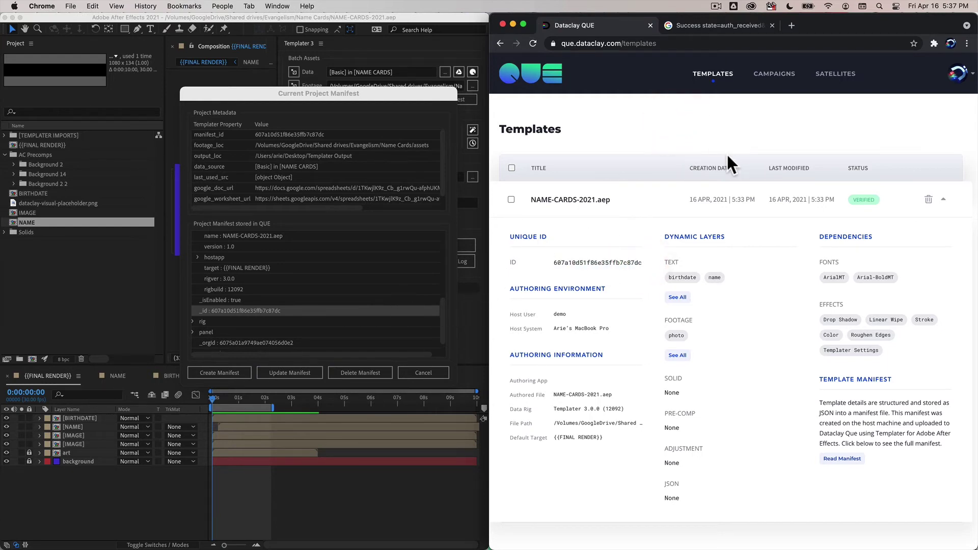
Review the template's Unique ID, Authoring Environment and Authoring Information sections.
scroll(768, 152, down, 1)
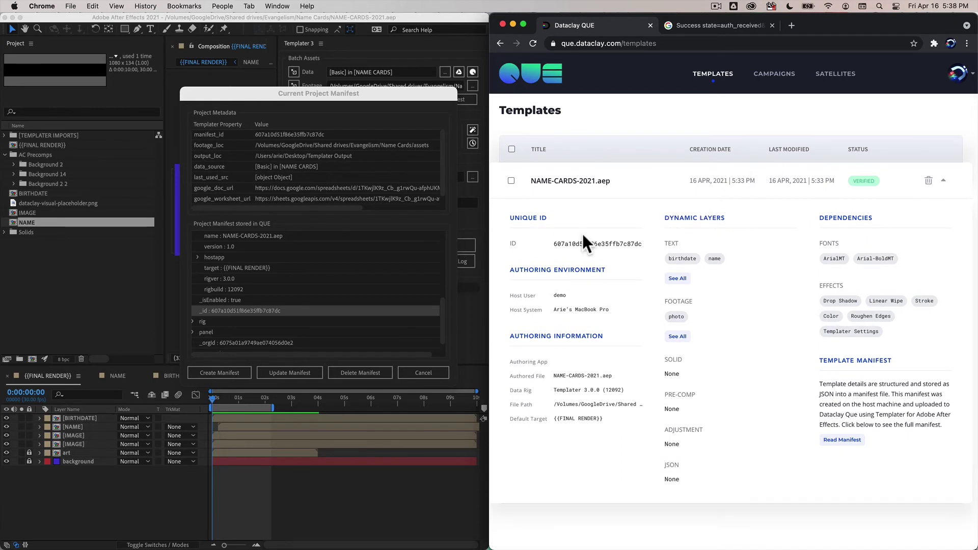
drag(520, 218, 559, 229)
drag(510, 270, 606, 272)
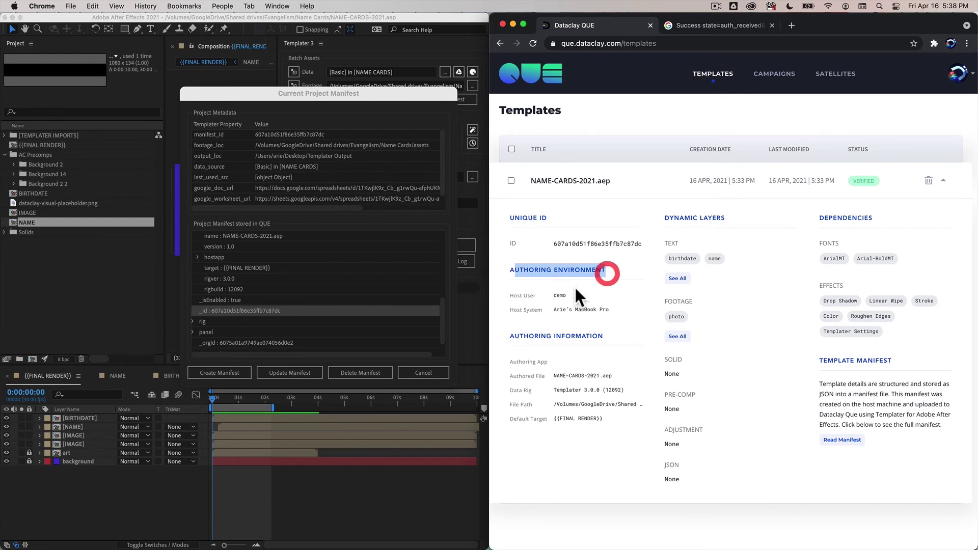
click(518, 337)
drag(518, 338, 603, 336)
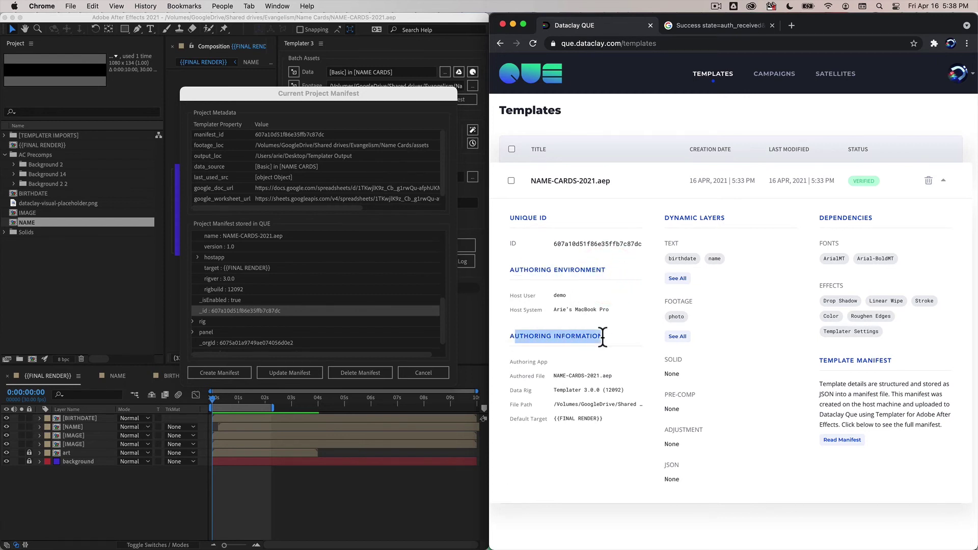
Review the Dynamic Layers section: text, footage and solid layer groups.
drag(665, 219, 725, 218)
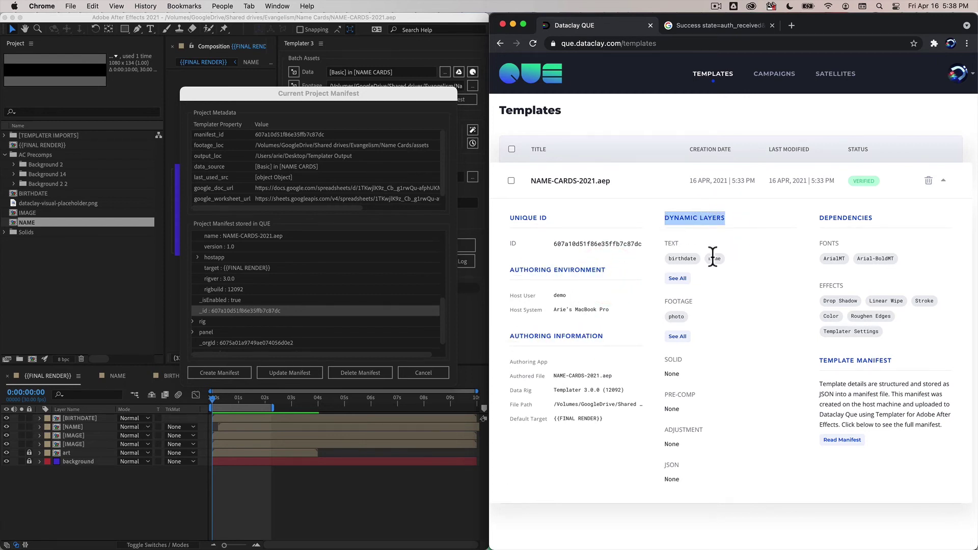
click(681, 217)
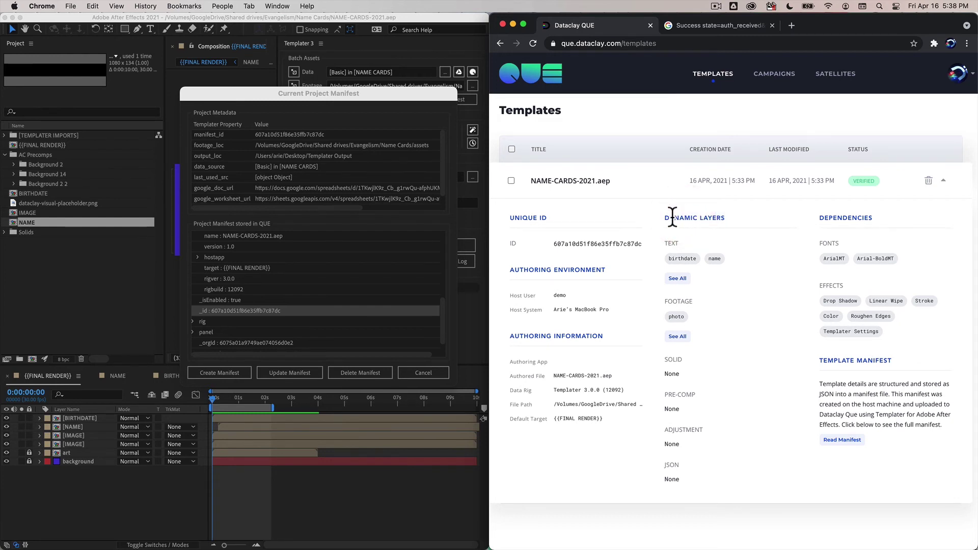
drag(666, 218, 726, 220)
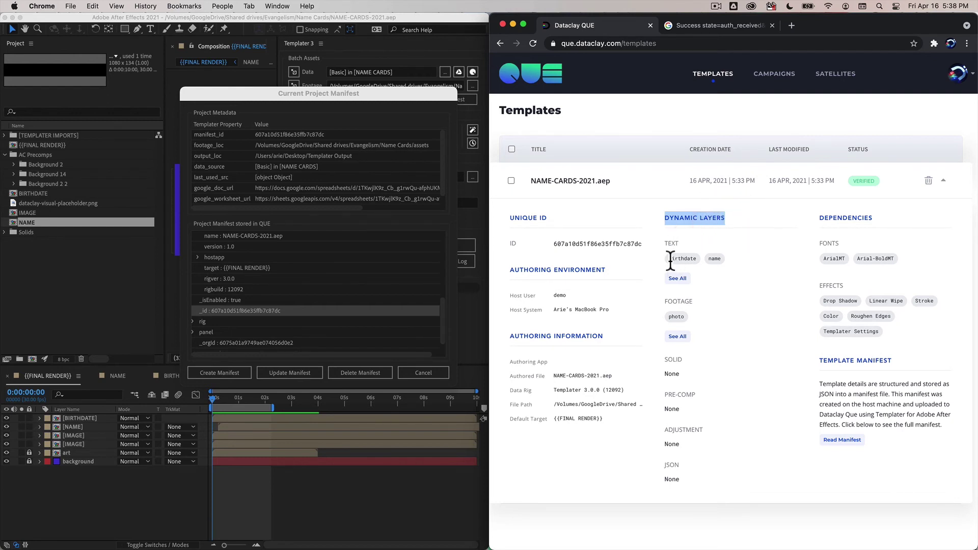
drag(665, 243, 680, 249)
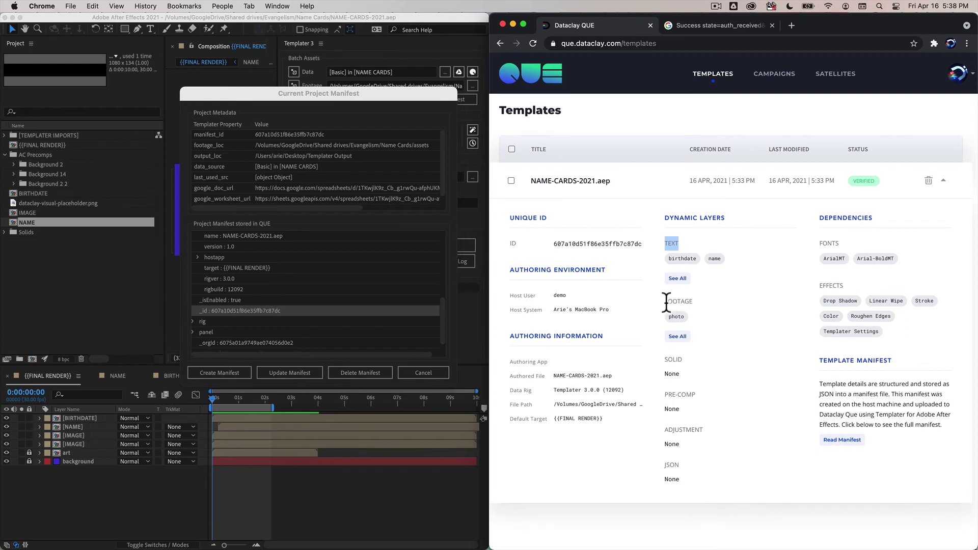
drag(666, 301, 695, 300)
drag(664, 358, 696, 397)
click(678, 472)
click(421, 367)
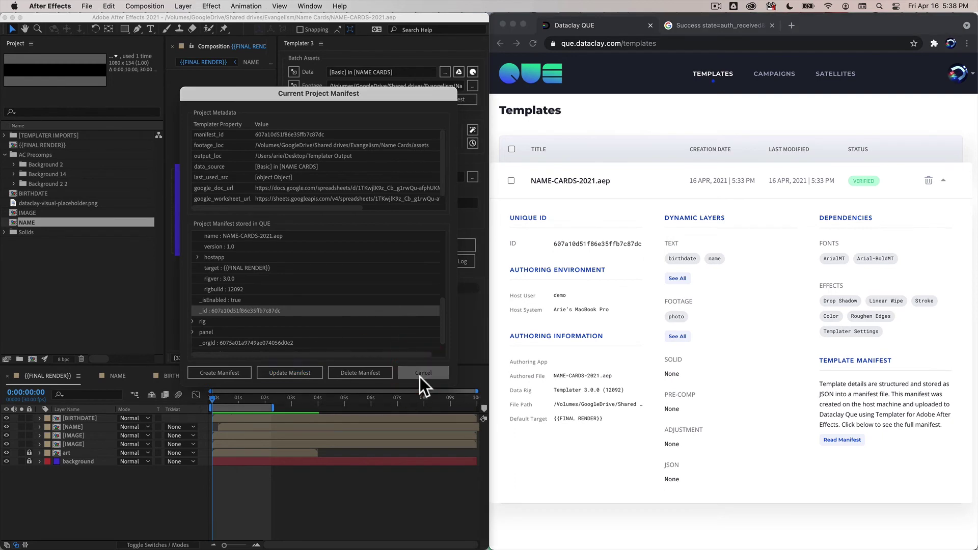
Close the manifest window and check the template's font dependencies ArialMT and Arial-BoldMT.
click(420, 377)
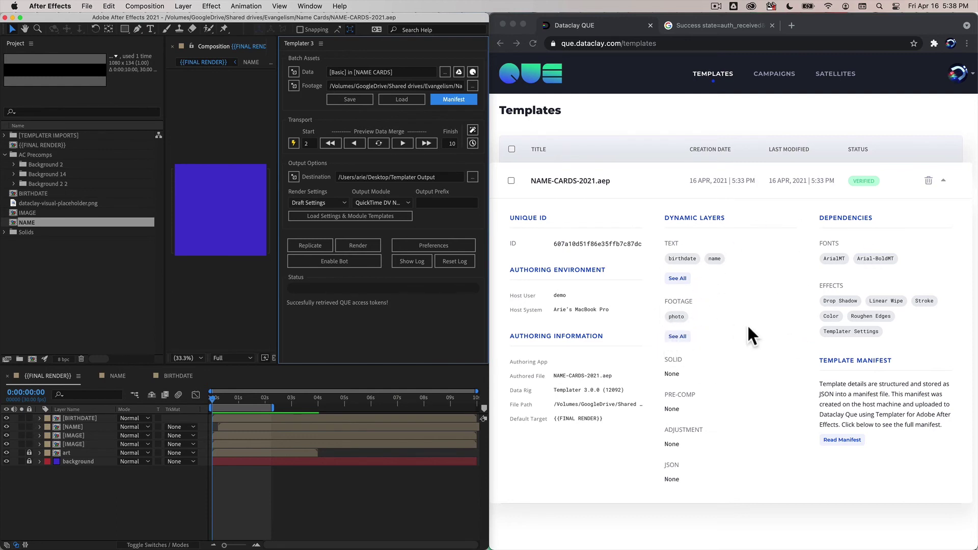
click(829, 220)
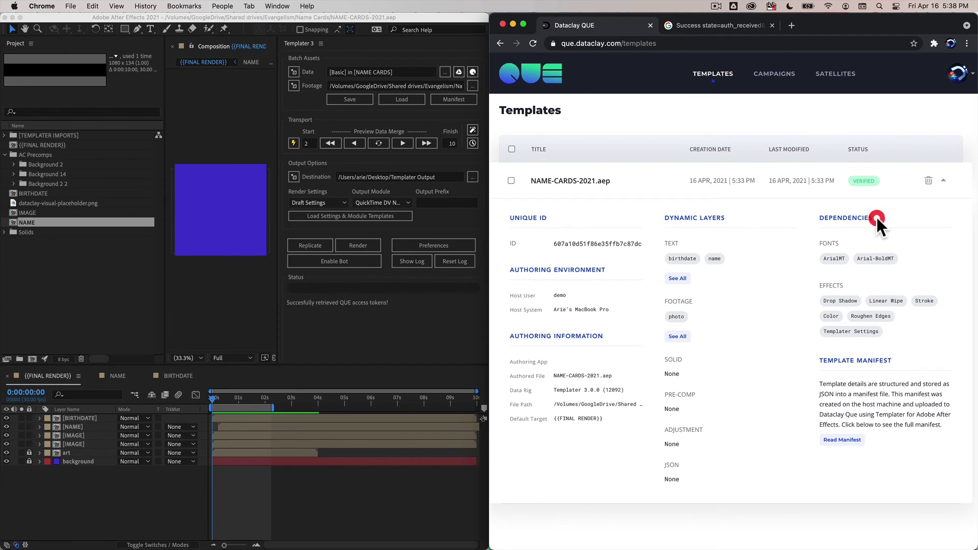
click(837, 242)
drag(824, 259, 846, 258)
drag(858, 258, 900, 256)
click(898, 263)
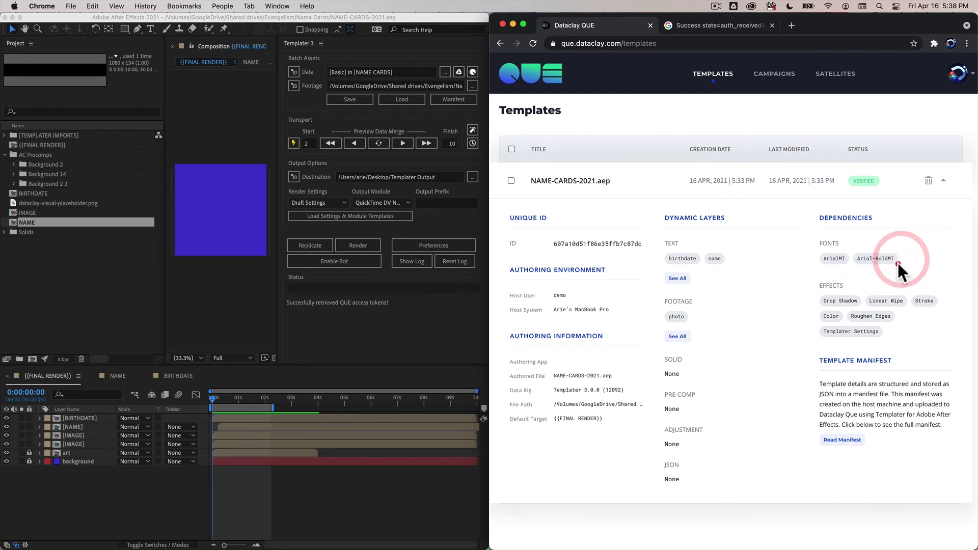
click(821, 257)
Check the effect dependencies, starting with Drop Shadow.
drag(827, 300, 848, 301)
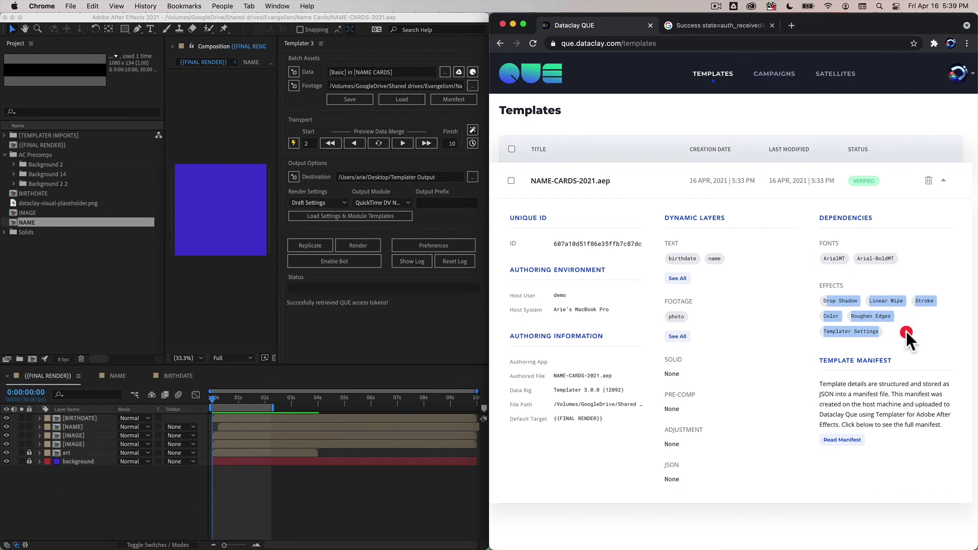
drag(907, 332, 827, 293)
click(825, 284)
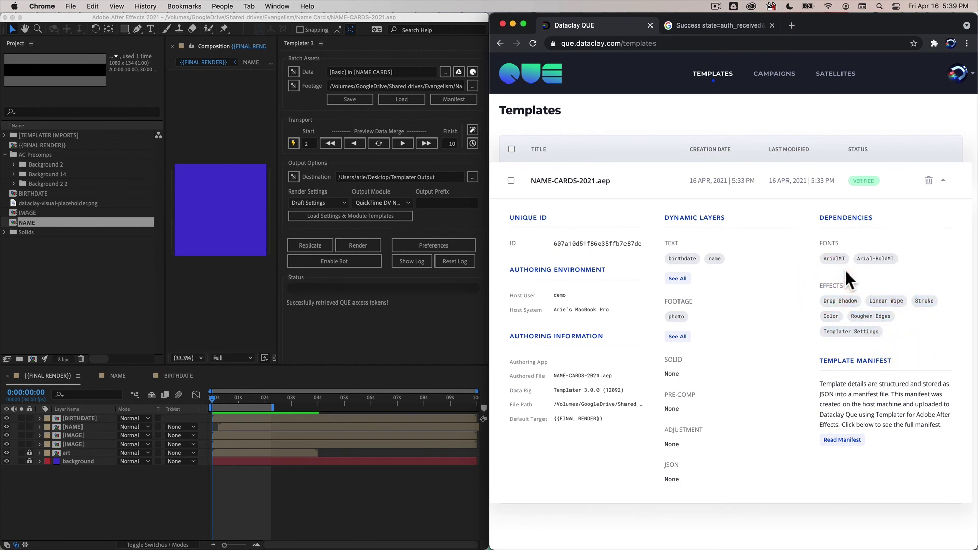
click(842, 440)
scroll(683, 244, down, 15)
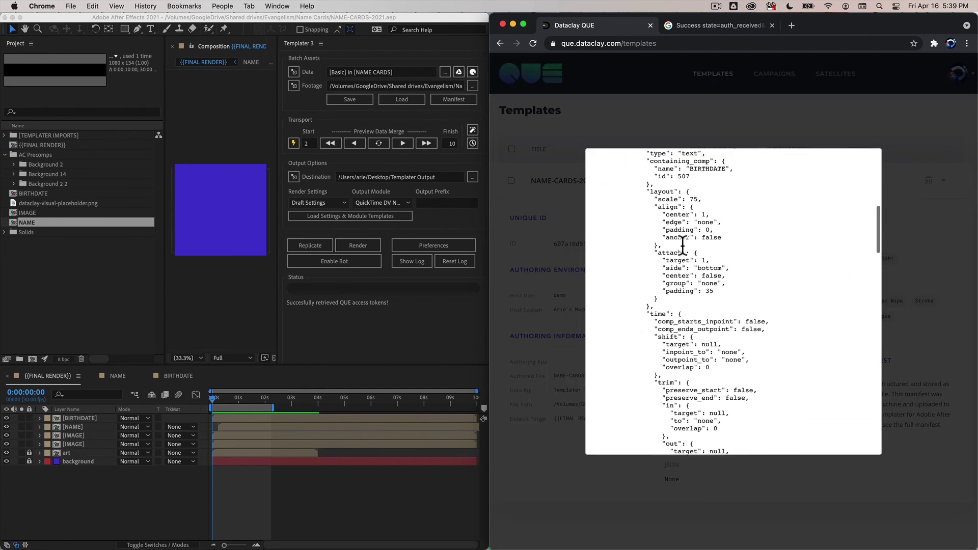
scroll(683, 245, down, 20)
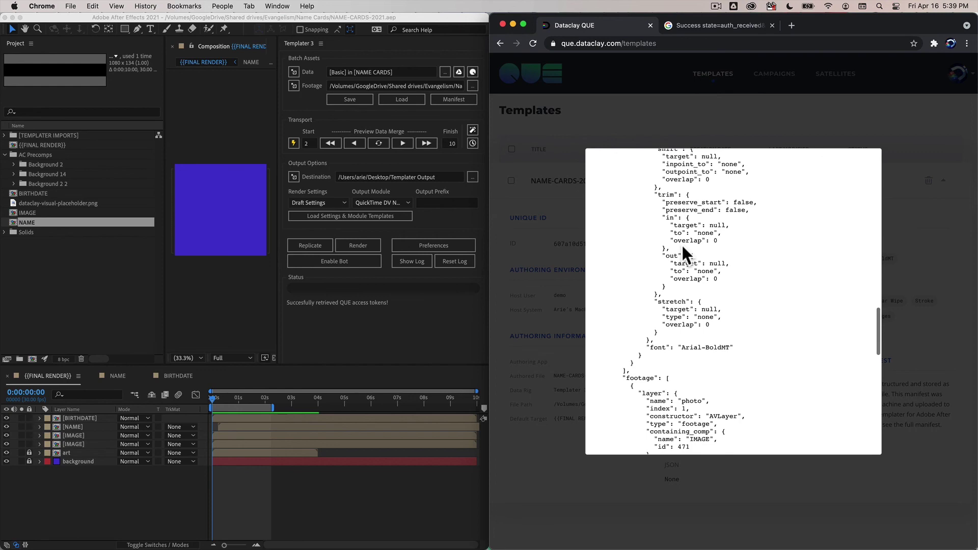
scroll(682, 244, down, 3)
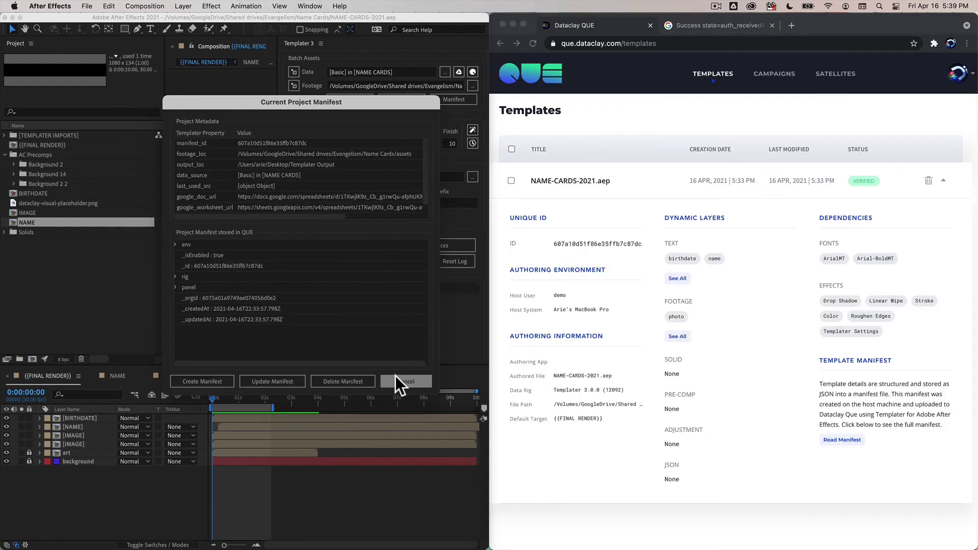
click(396, 379)
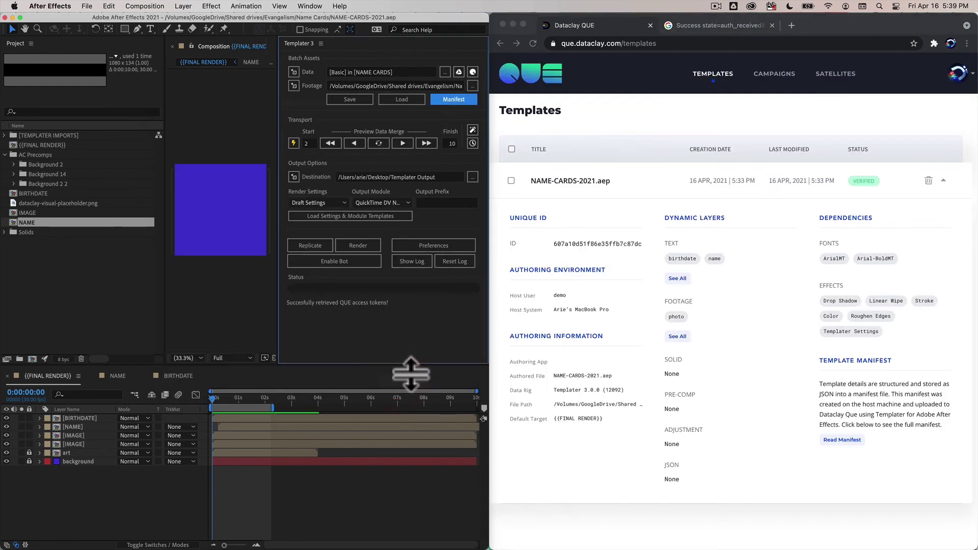